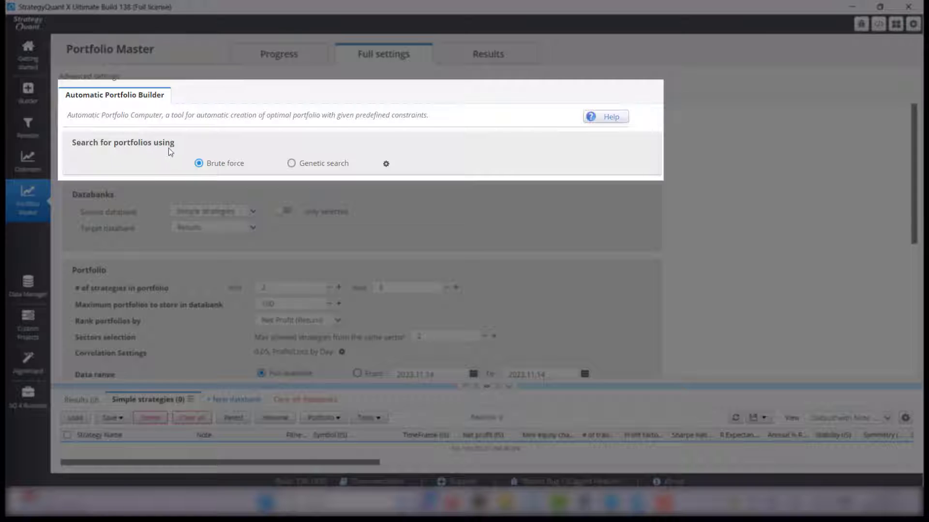
# Switch to Genetic search, set its out-of-sample test part to 56%, and keep restart on stagnation.
pyautogui.click(291, 163)
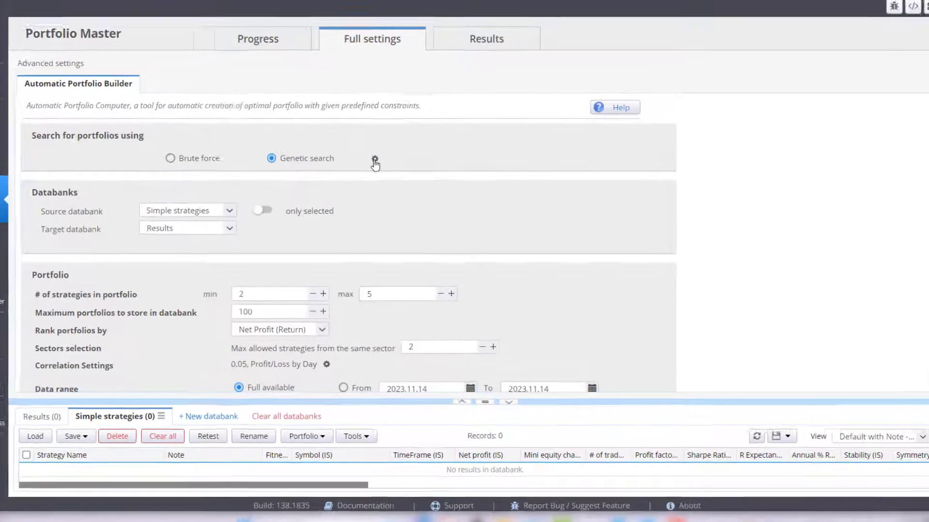
pyautogui.click(386, 164)
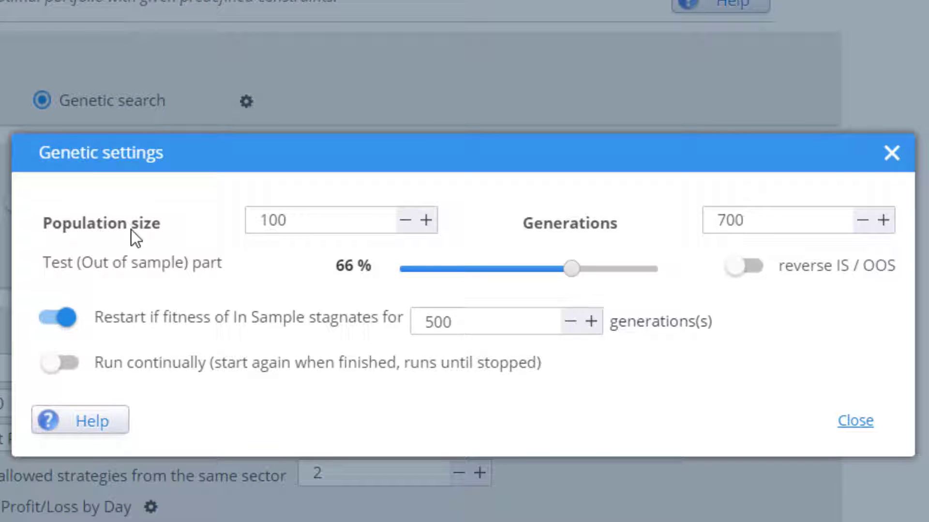
pyautogui.click(337, 219)
pyautogui.click(771, 221)
pyautogui.moveTo(571, 269); pyautogui.dragTo(546, 269)
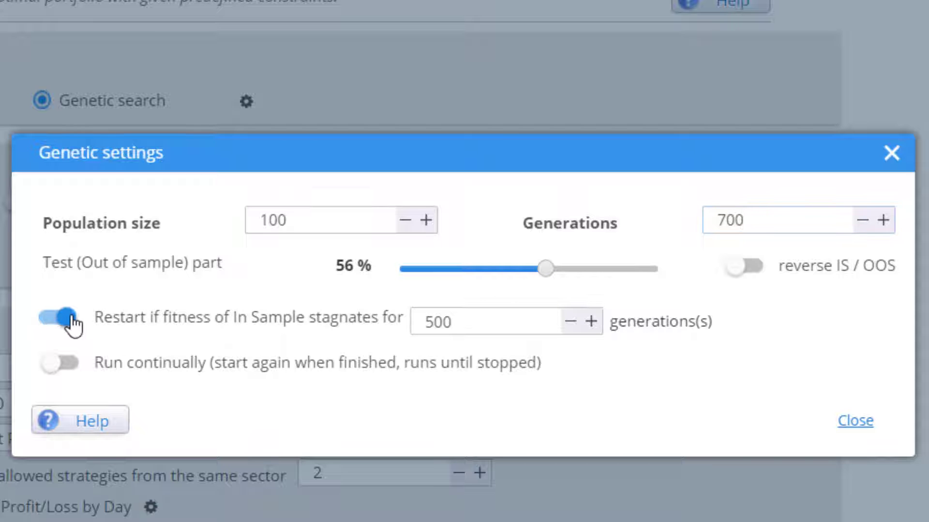
pyautogui.click(70, 324)
pyautogui.click(71, 324)
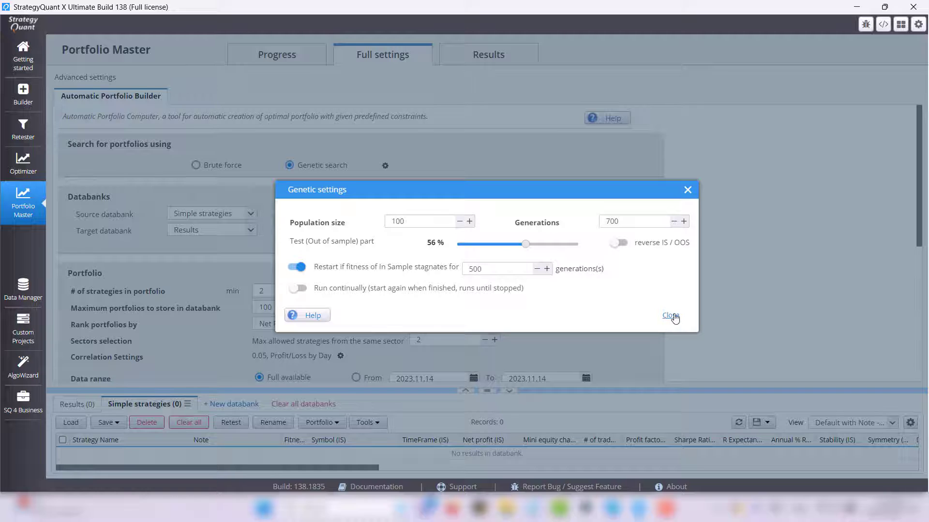
# Close the Genetic settings, select Brute force, and return to the Simple strategies databank.
pyautogui.click(670, 316)
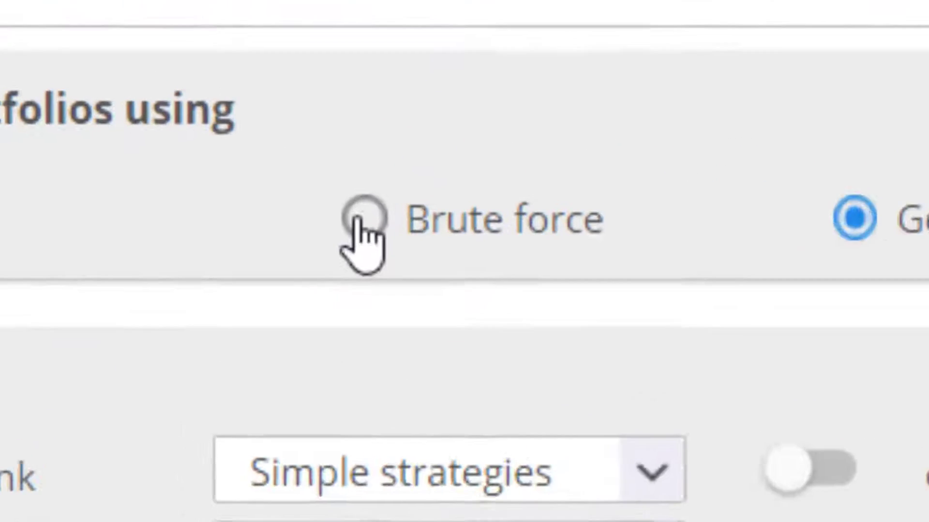
pyautogui.click(194, 165)
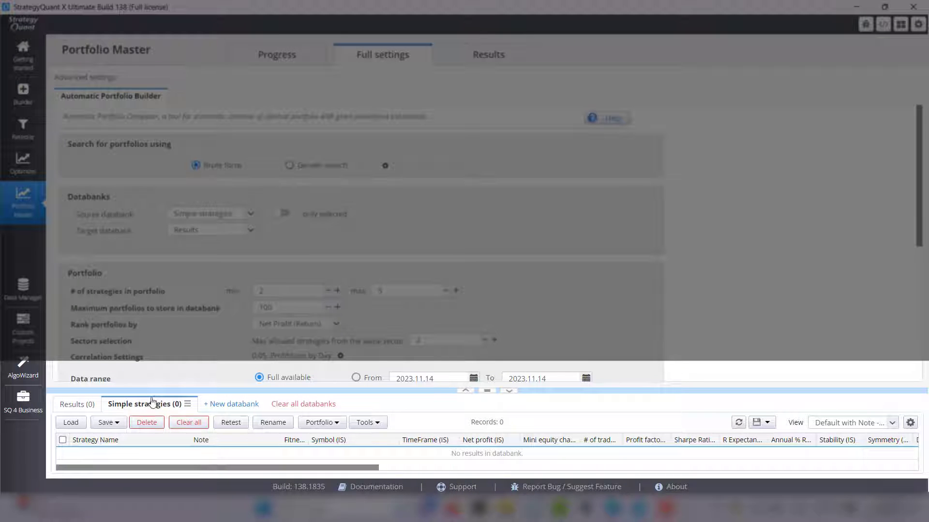
pyautogui.click(78, 405)
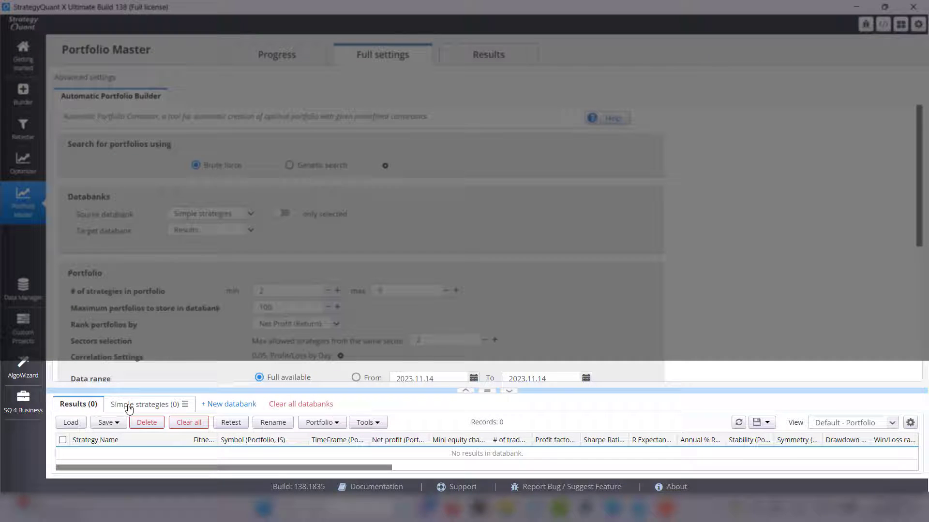
pyautogui.click(129, 406)
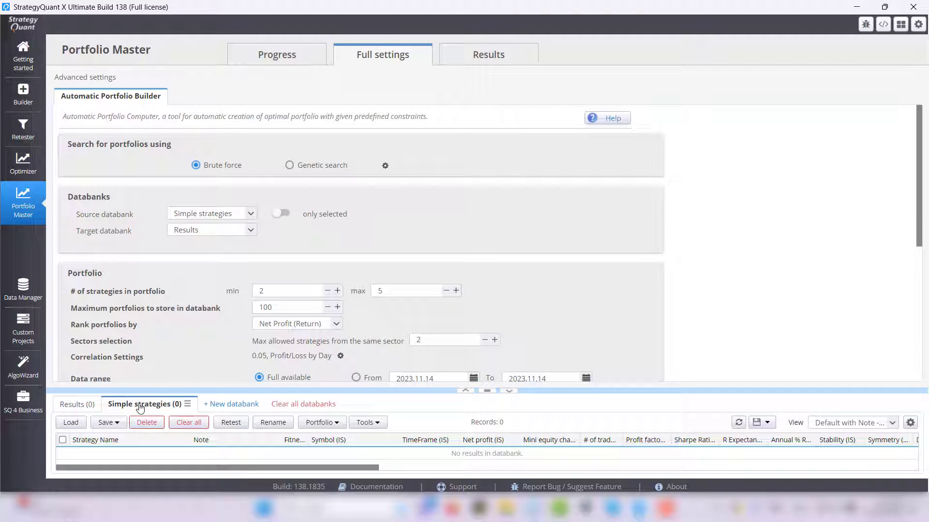
# Load all 16 strategy files from the Portfolio master folder into Simple strategies.
pyautogui.click(78, 429)
pyautogui.click(453, 260)
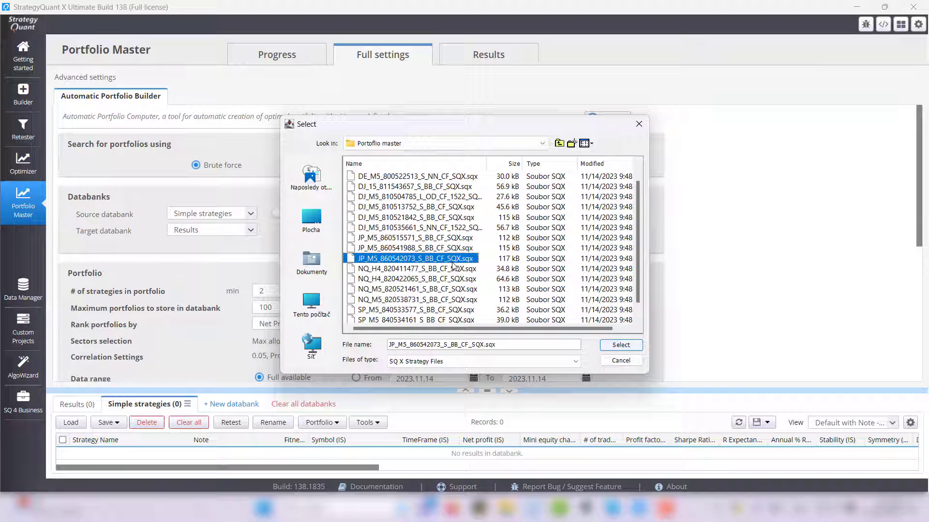
pyautogui.hotkey('ctrl', 'a')
pyautogui.click(621, 345)
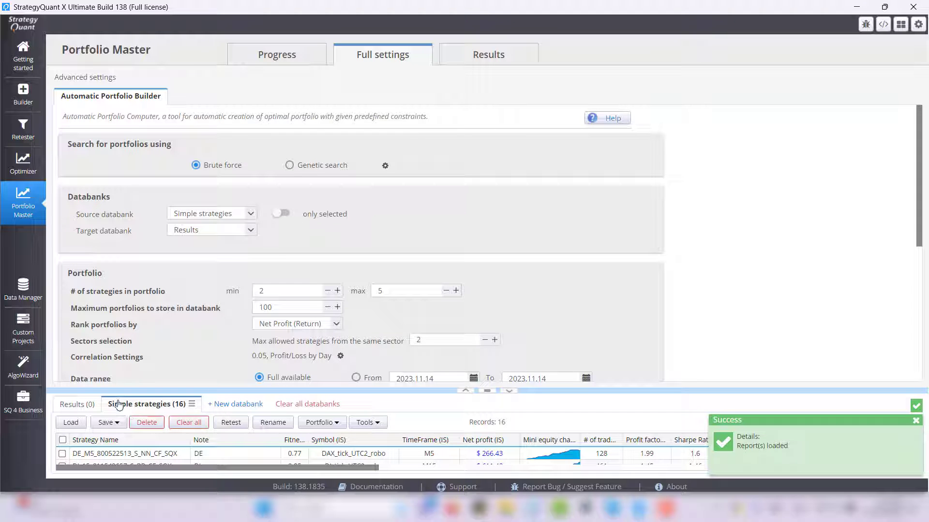
# Toggle the 'only selected' option on and off, then show Simple strategies again.
pyautogui.click(73, 409)
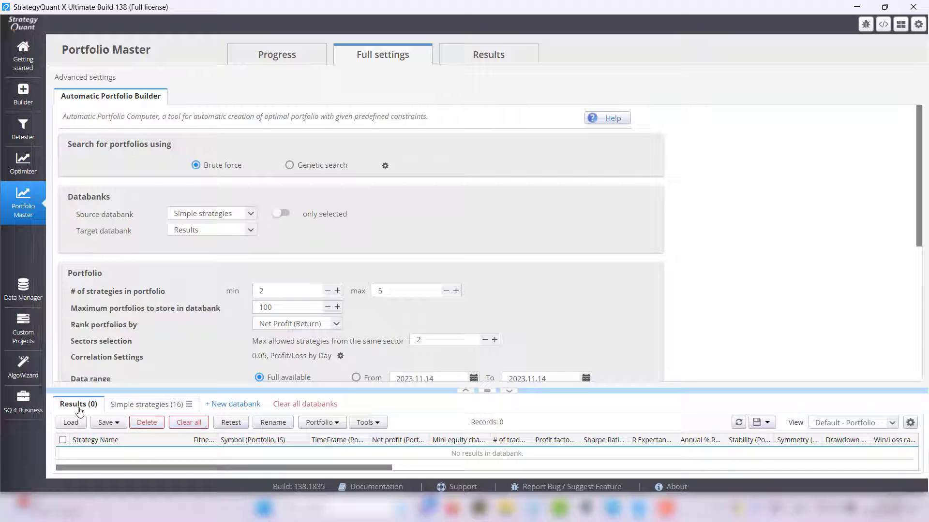
pyautogui.click(282, 214)
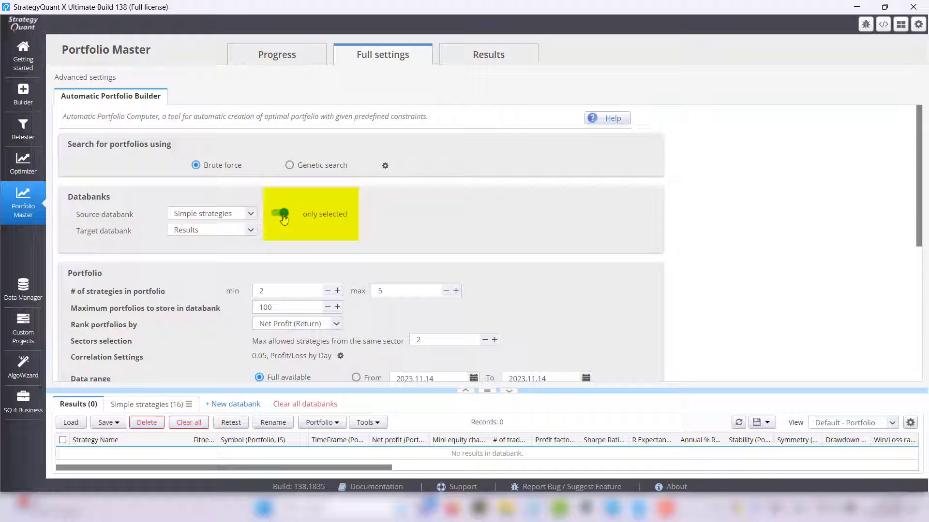
pyautogui.click(282, 215)
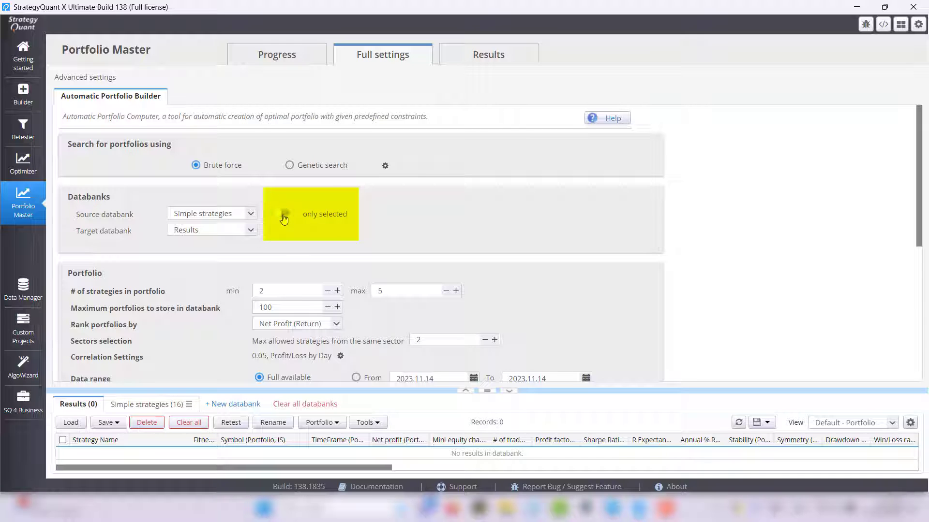
pyautogui.click(146, 404)
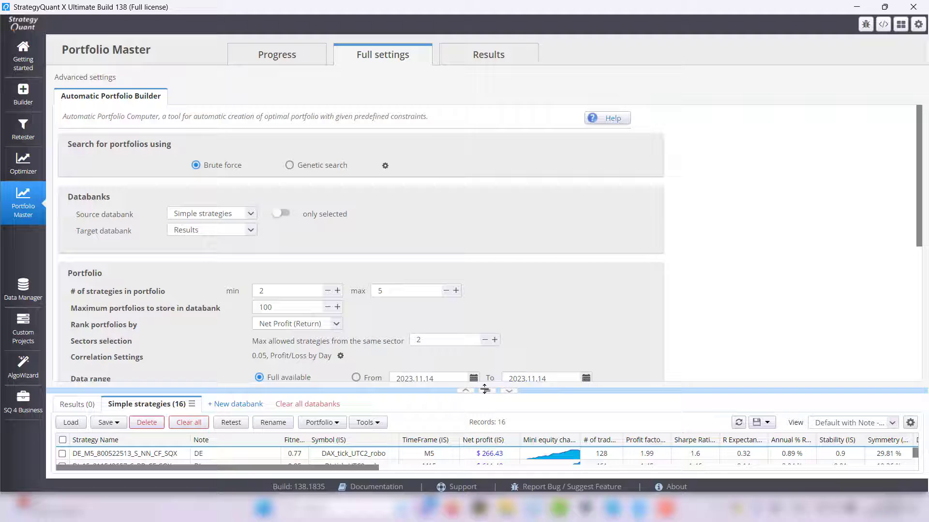
# Enlarge the strategy list and try ticking strategies, ending with none ticked and 'only selected' off.
pyautogui.moveTo(486, 391); pyautogui.dragTo(486, 343)
pyautogui.click(62, 406)
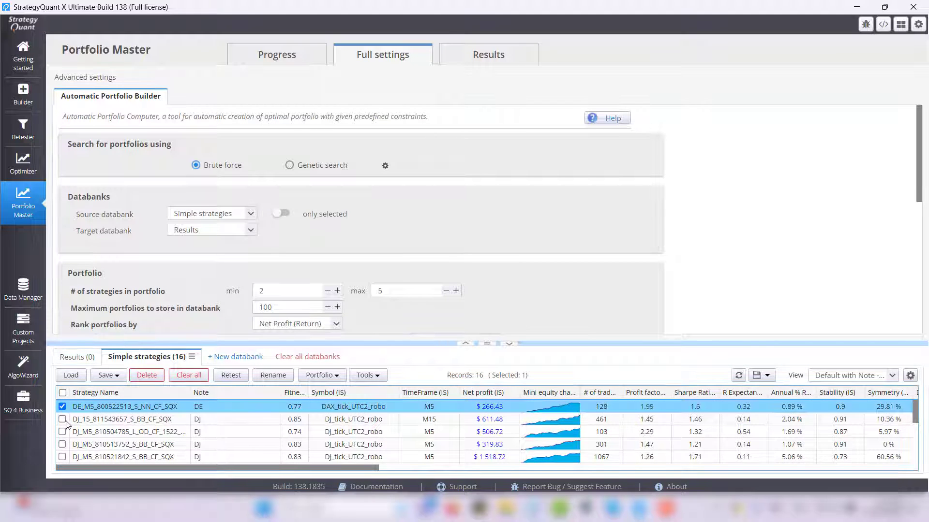
pyautogui.click(61, 419)
pyautogui.click(63, 432)
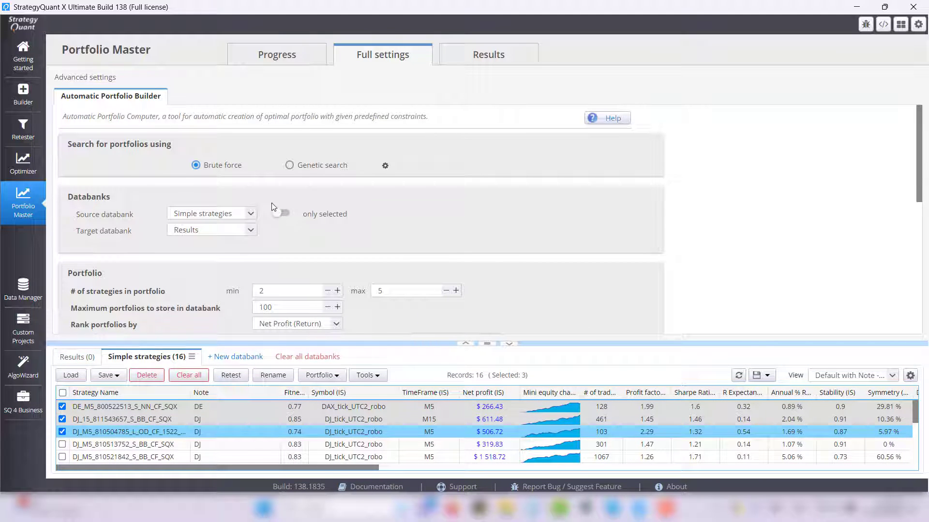
pyautogui.click(283, 214)
pyautogui.click(283, 214)
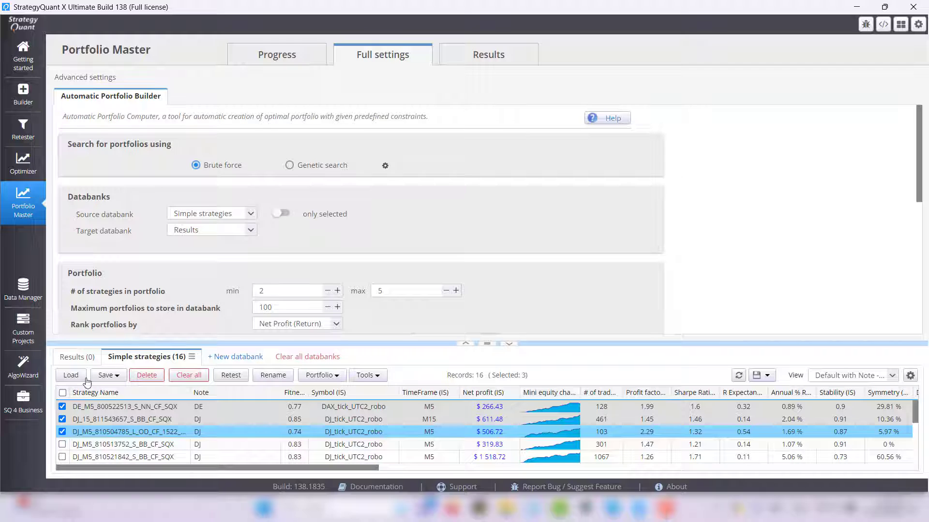
pyautogui.click(63, 394)
pyautogui.click(63, 394)
pyautogui.scroll(-3, 225, 292)
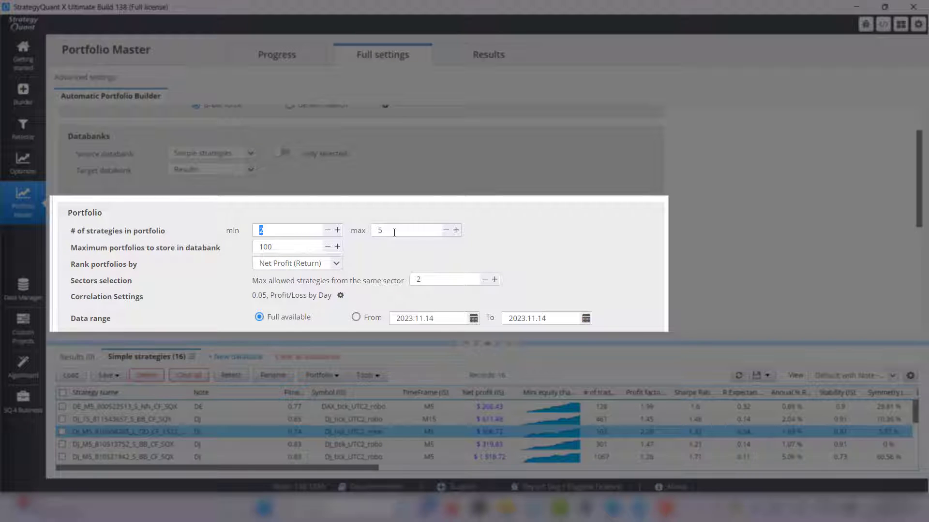
# Set max strategies per portfolio to 4, maximum portfolios to 200, and rank by Return / Drawdown ratio.
pyautogui.click(394, 231)
pyautogui.moveTo(394, 232); pyautogui.dragTo(377, 231)
pyautogui.write('4')
pyautogui.doubleClick(262, 245)
pyautogui.write('200')
pyautogui.click(260, 268)
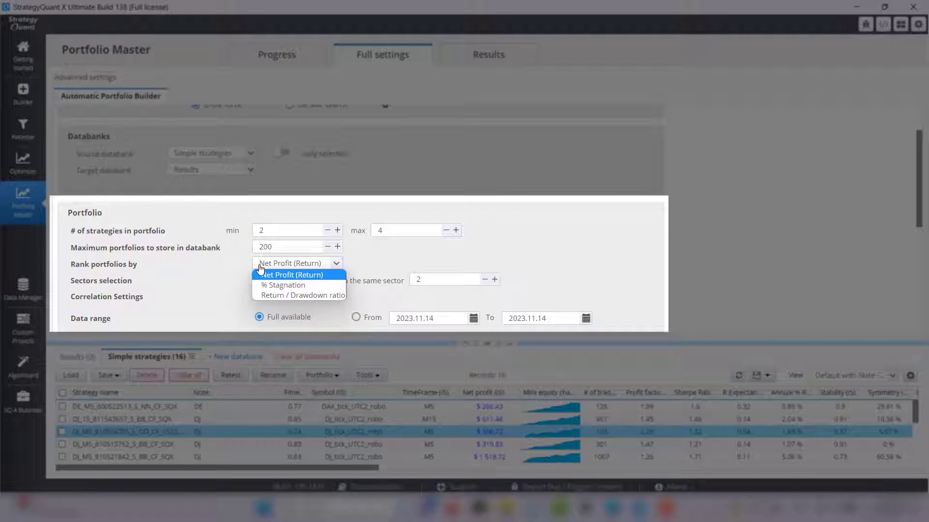
pyautogui.click(280, 295)
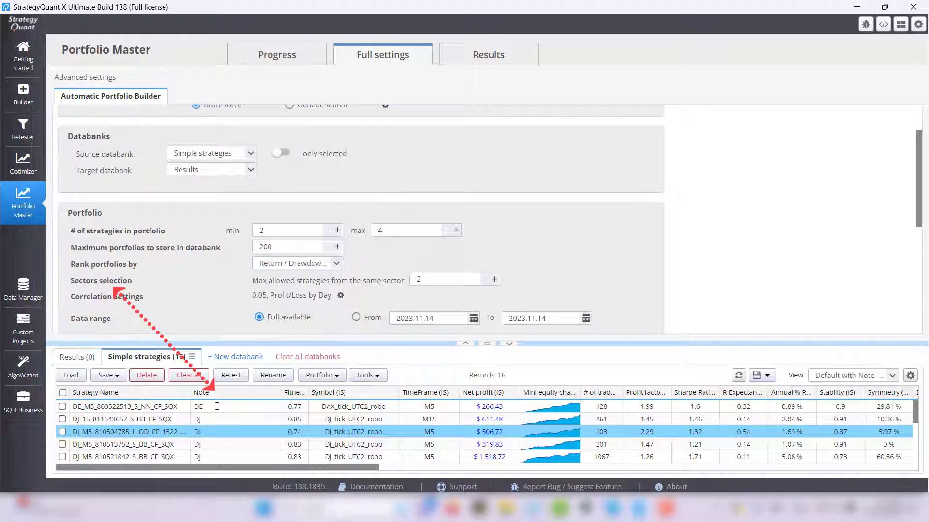
# Check the per-sector limit of 2 and the DJ_15 note, discarding the test edit.
pyautogui.doubleClick(223, 423)
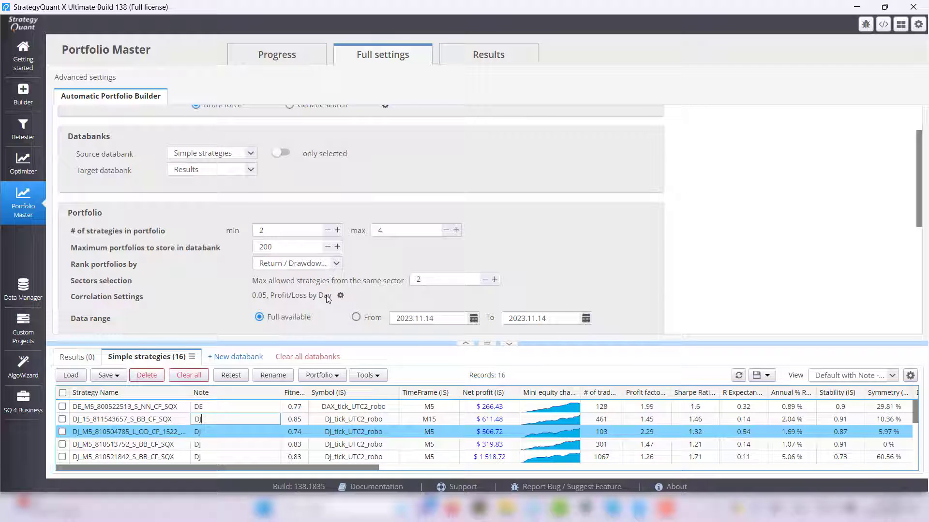
pyautogui.doubleClick(415, 280)
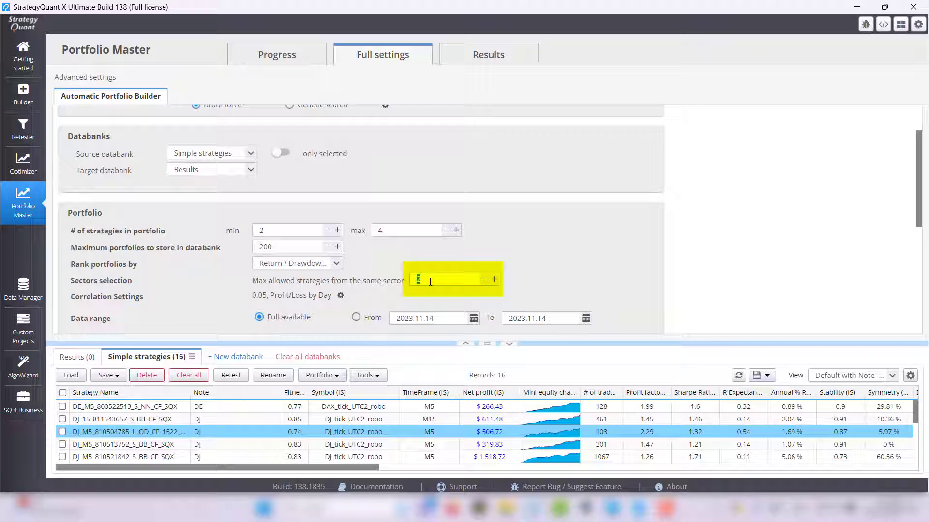
pyautogui.click(429, 282)
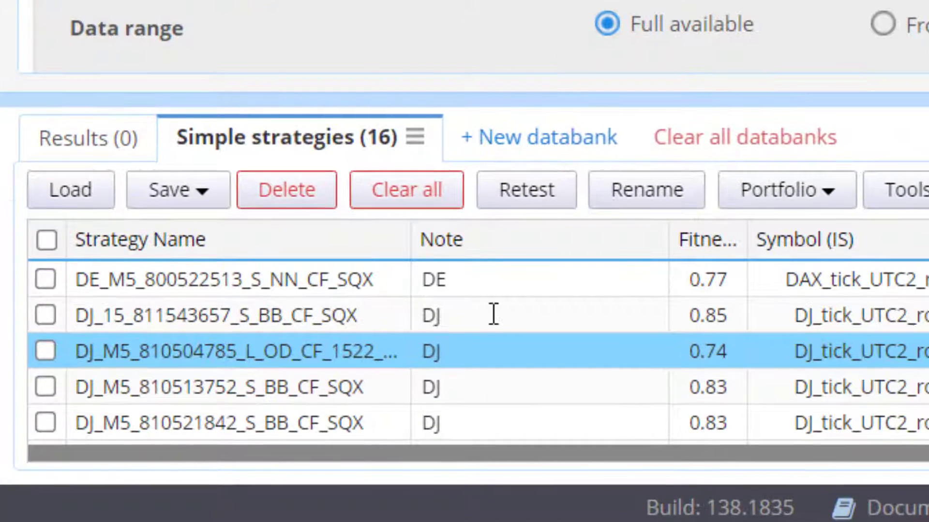
pyautogui.click(493, 315)
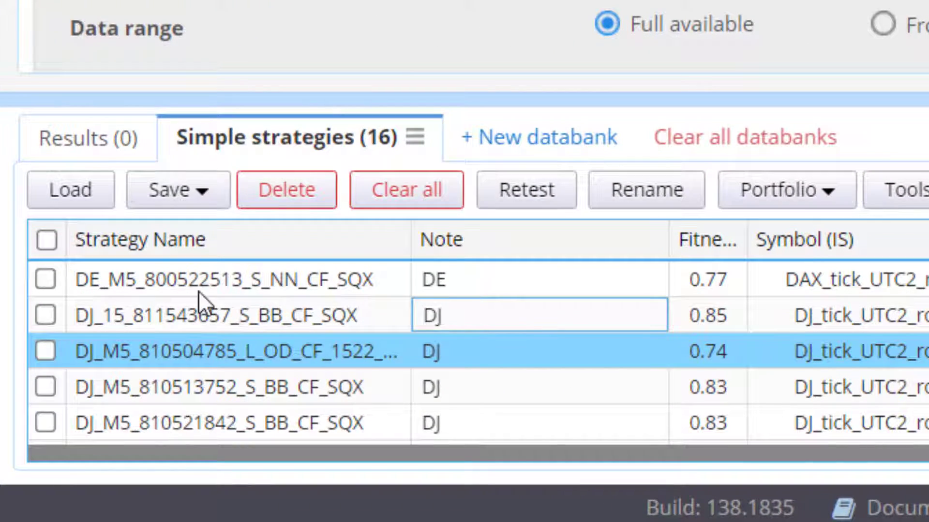
pyautogui.click(255, 315)
pyautogui.click(523, 315)
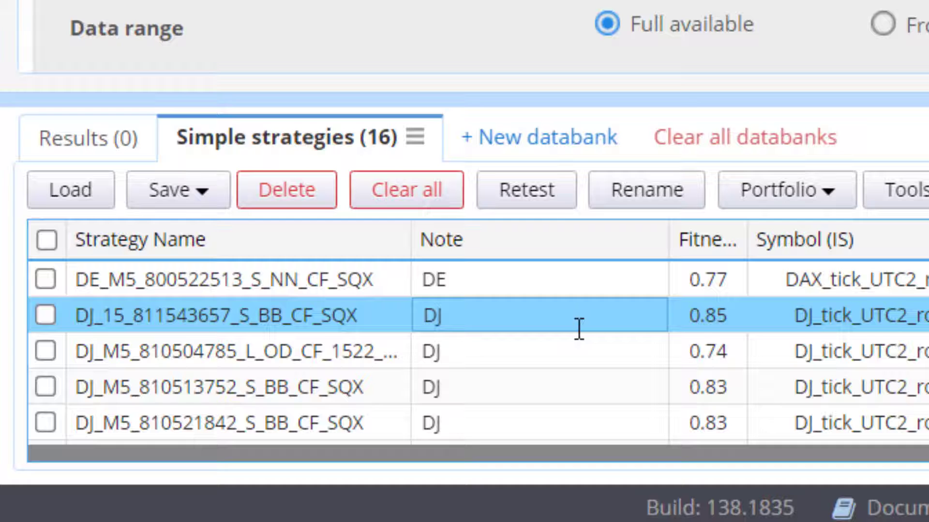
pyautogui.write('111')
pyautogui.press('BackSpace')
pyautogui.press('BackSpace')
pyautogui.press('BackSpace')
# Tick the four DJ strategies, including DJ_M5_810521842_S_BB_CF_SQX, leaving the DE one unticked.
pyautogui.click(46, 316)
pyautogui.click(45, 351)
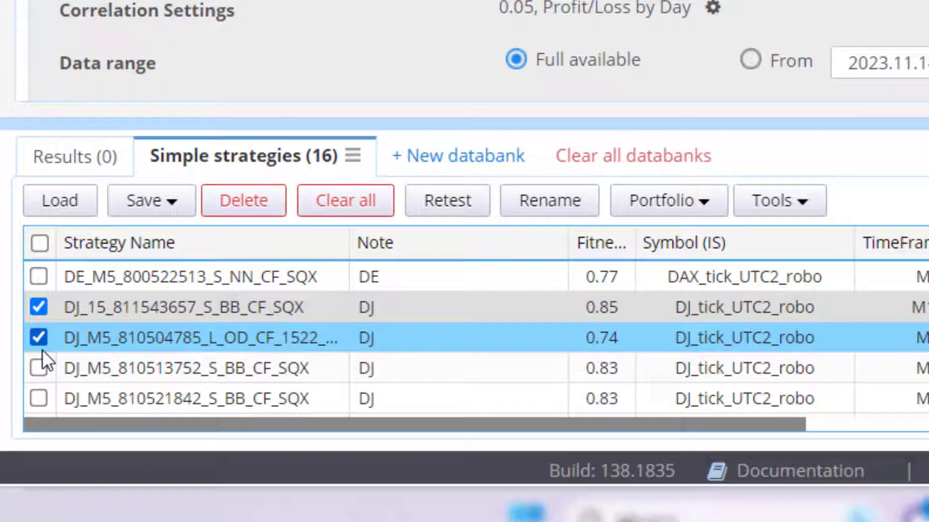
pyautogui.click(45, 387)
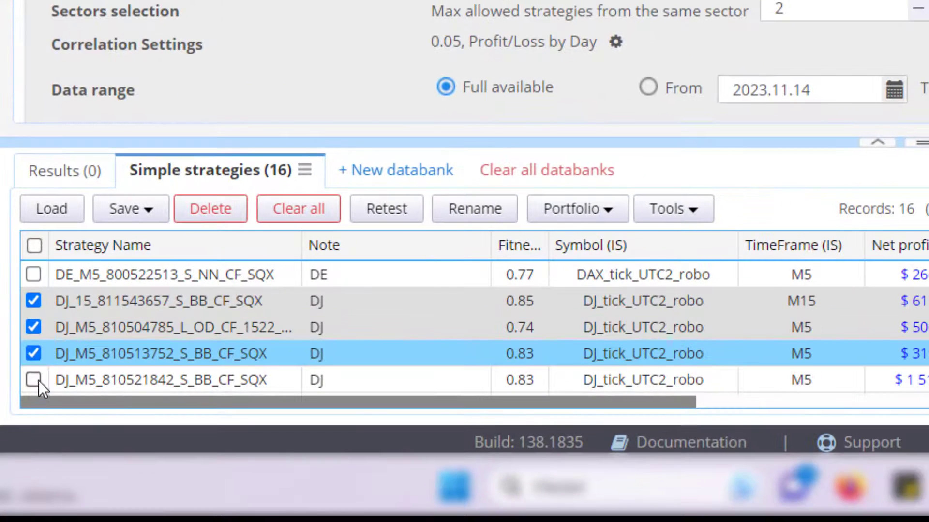
pyautogui.click(33, 380)
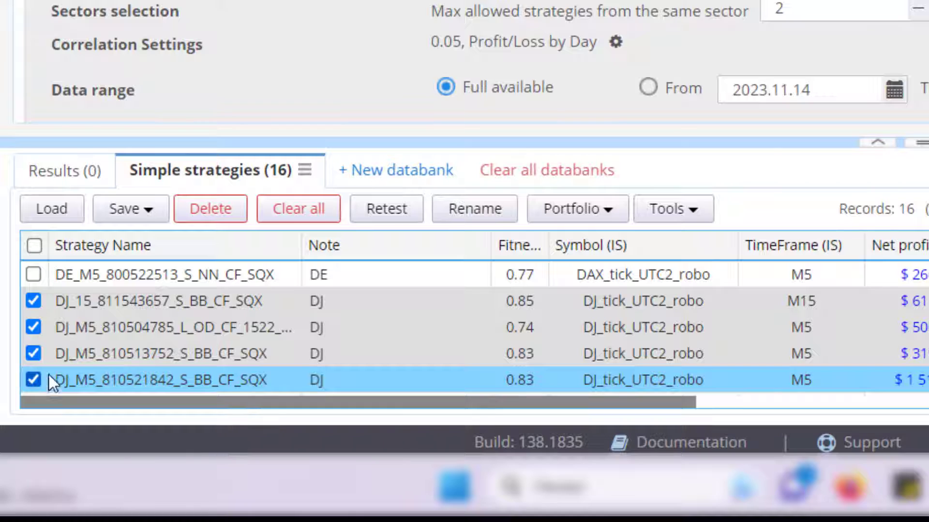
# Set the note Sector1 on the four ticked DJ strategies via Tools > Set note and reload.
pyautogui.click(700, 213)
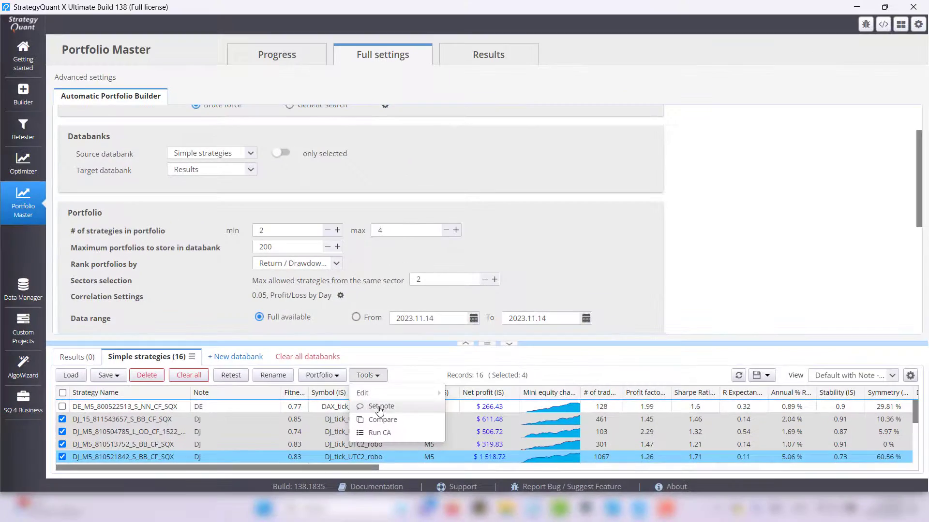
pyautogui.click(449, 377)
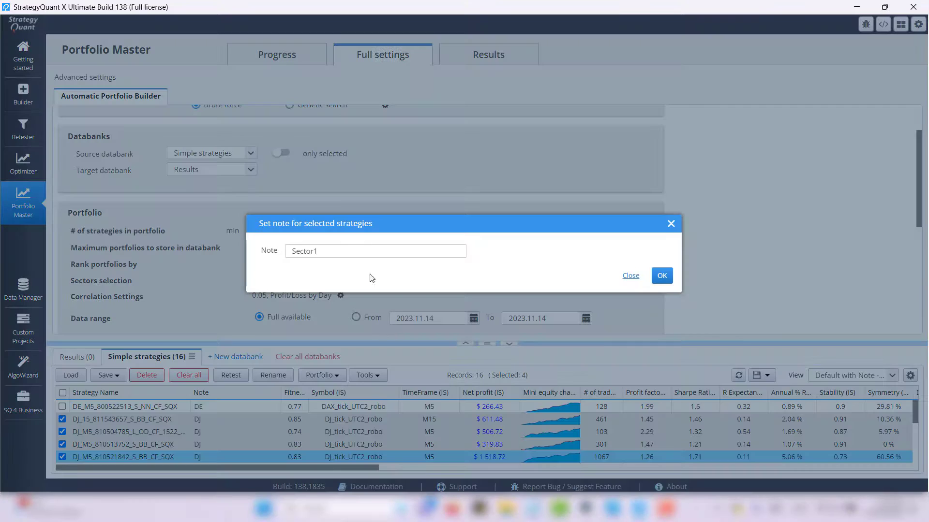
pyautogui.moveTo(318, 252); pyautogui.dragTo(292, 252)
pyautogui.click(337, 251)
pyautogui.click(661, 275)
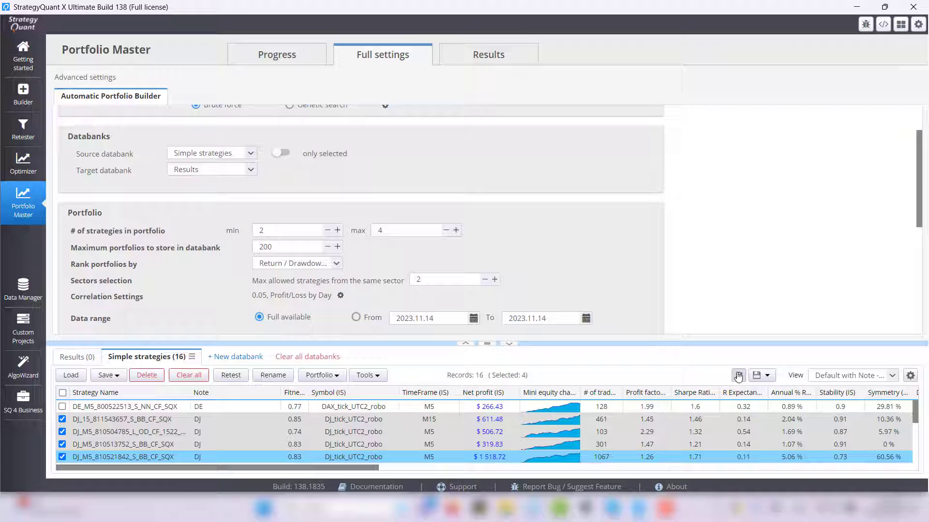
pyautogui.click(738, 377)
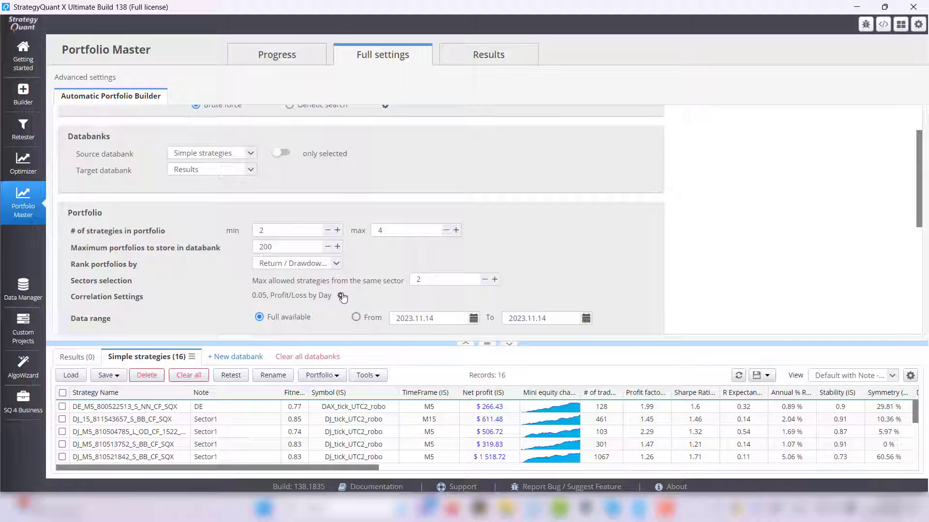
# Measure correlation on Profit/Loss by Day, max 0.05, with negative correlation disallowed.
pyautogui.click(341, 296)
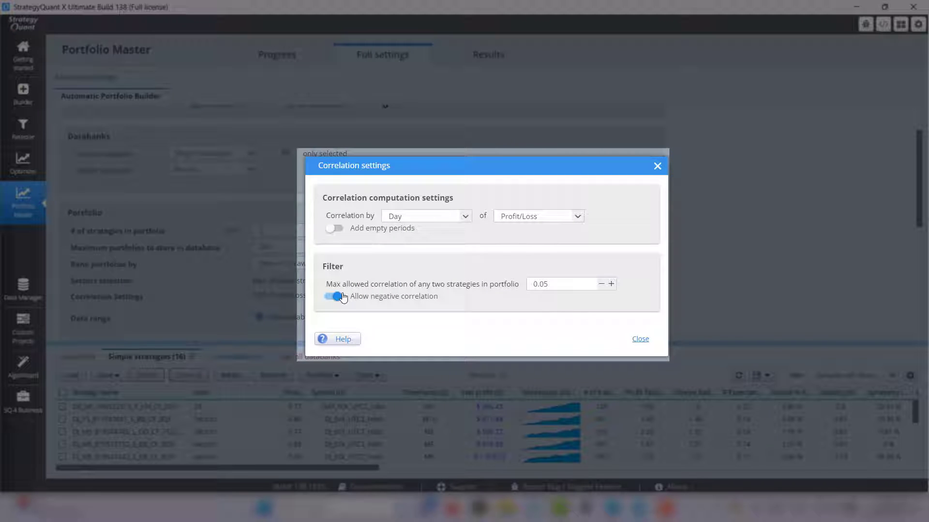
pyautogui.click(465, 226)
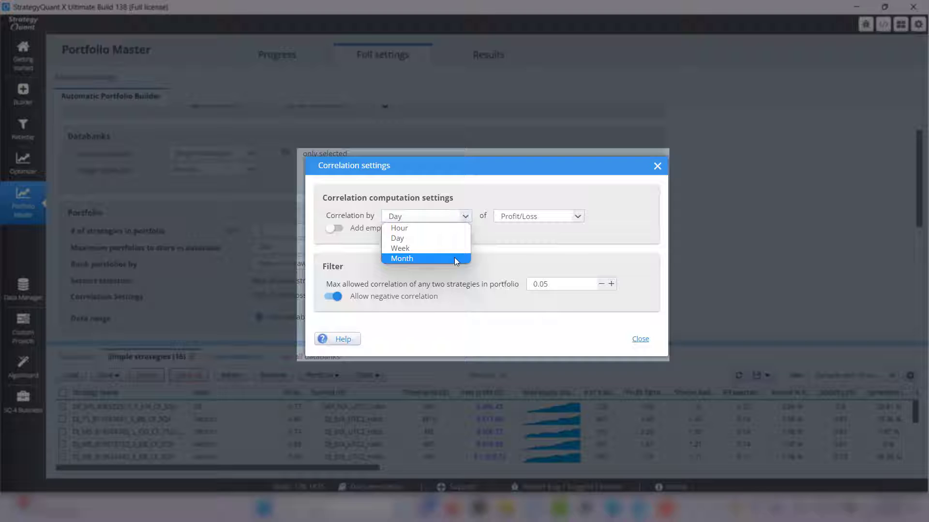
pyautogui.click(578, 216)
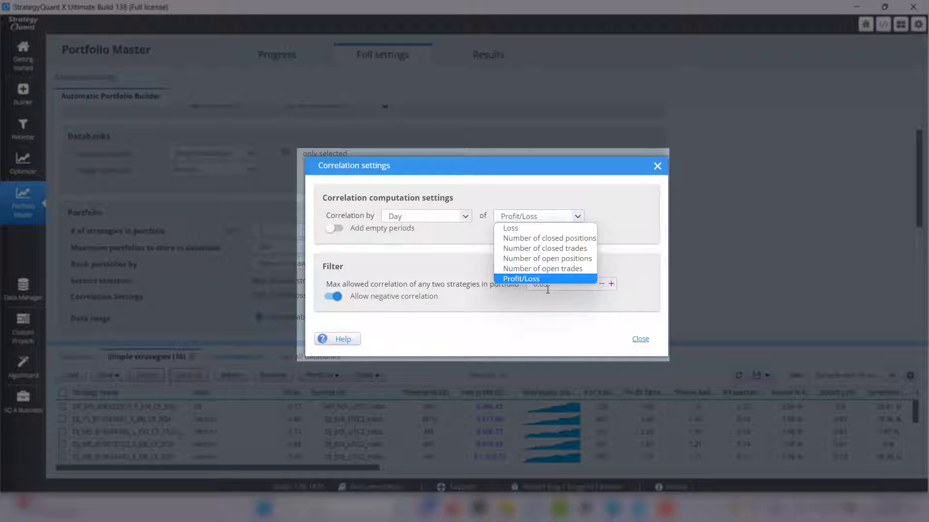
pyautogui.click(541, 306)
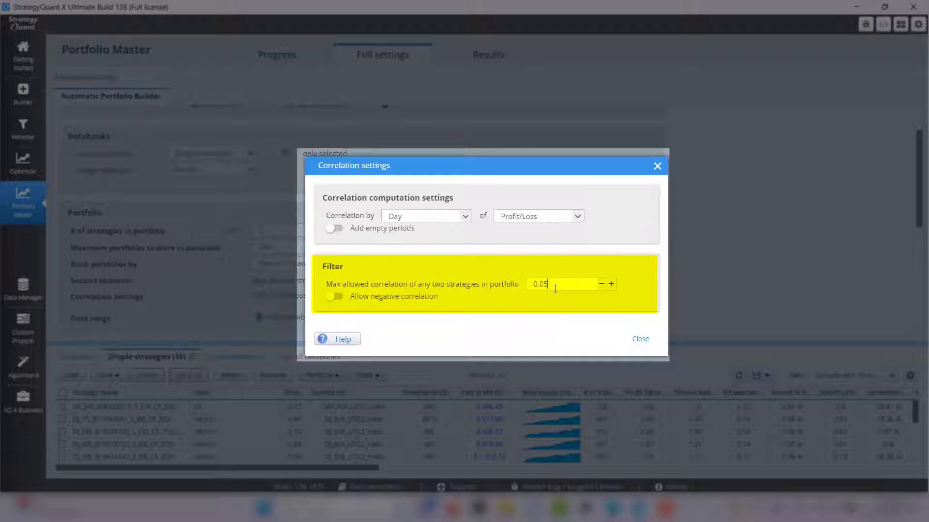
pyautogui.doubleClick(554, 289)
pyautogui.click(555, 289)
# Close the correlation settings and review the remaining portfolio settings and filters.
pyautogui.click(640, 341)
pyautogui.scroll(-2, 743, 279)
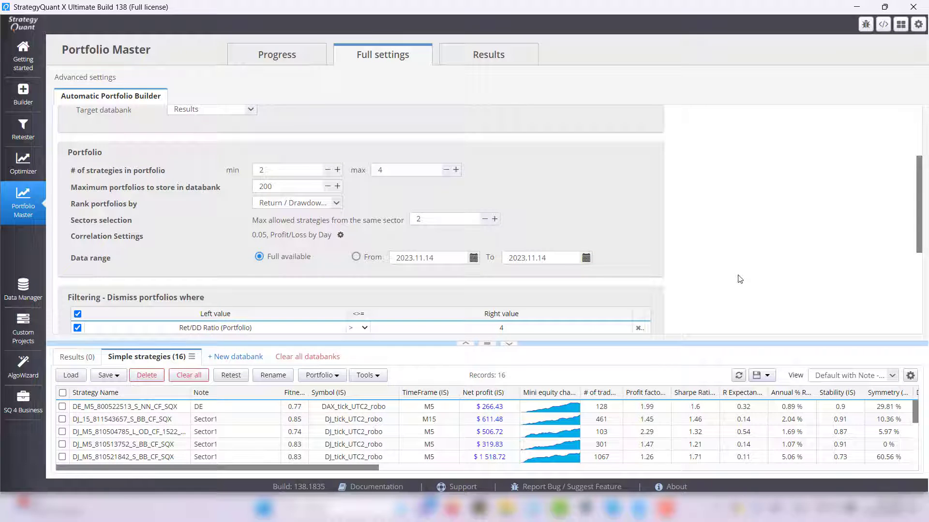
pyautogui.scroll(-4, 740, 279)
pyautogui.scroll(-2, 739, 279)
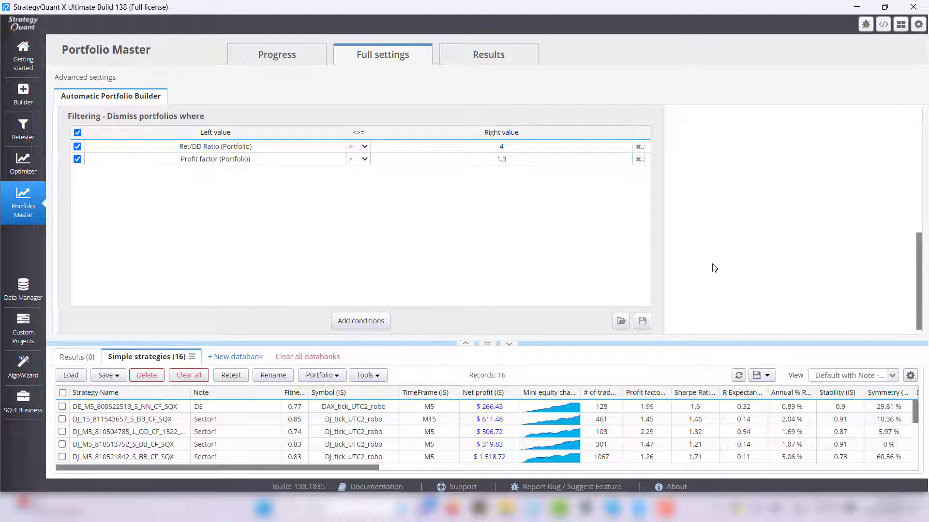
pyautogui.scroll(2, 710, 265)
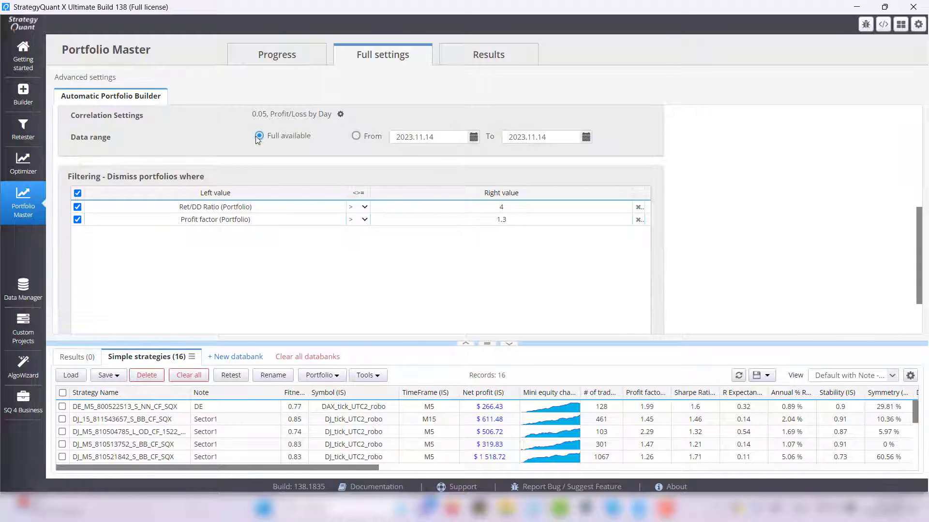
pyautogui.scroll(4, 258, 140)
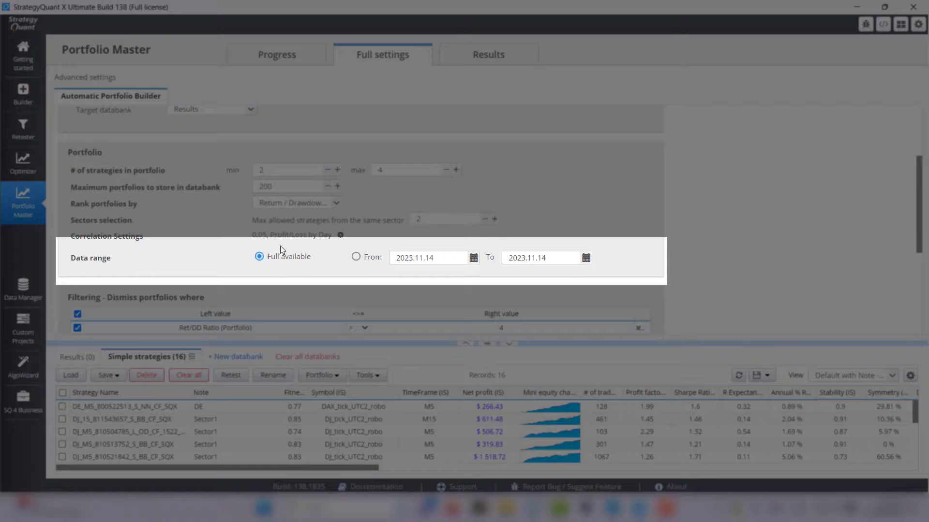
# Try a custom start date, then reset the data range to Full available.
pyautogui.click(357, 256)
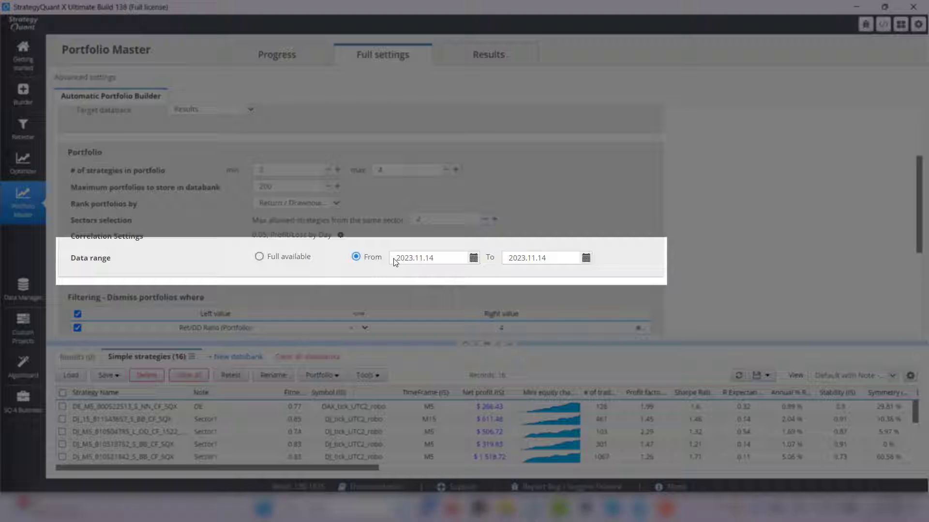
pyautogui.click(473, 259)
pyautogui.click(482, 274)
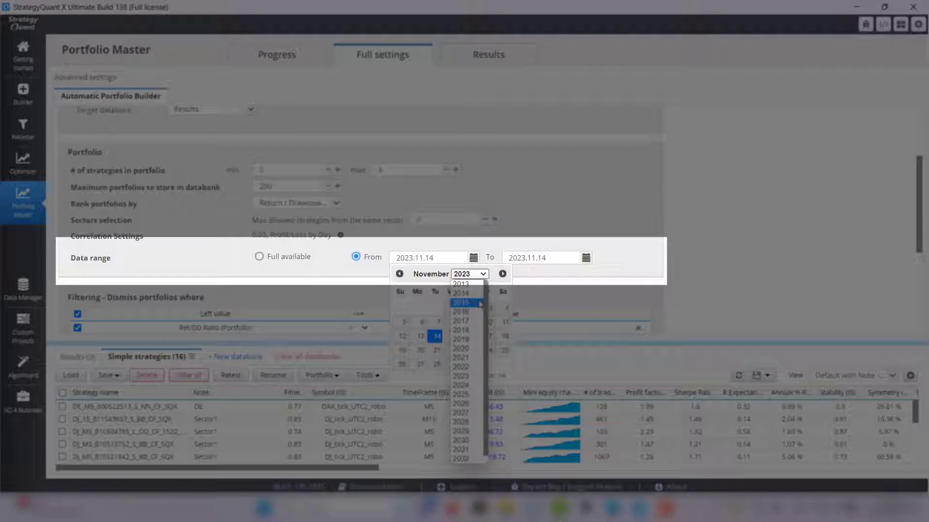
pyautogui.click(482, 273)
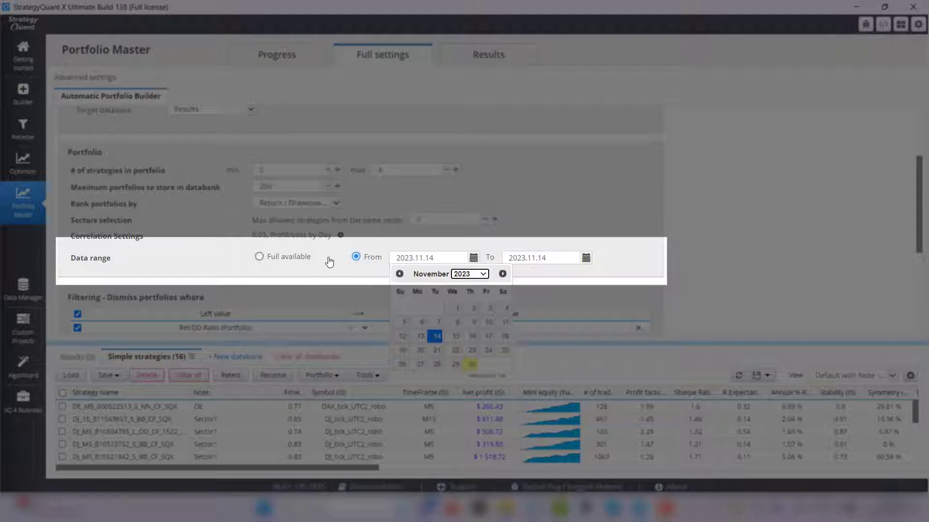
pyautogui.click(290, 258)
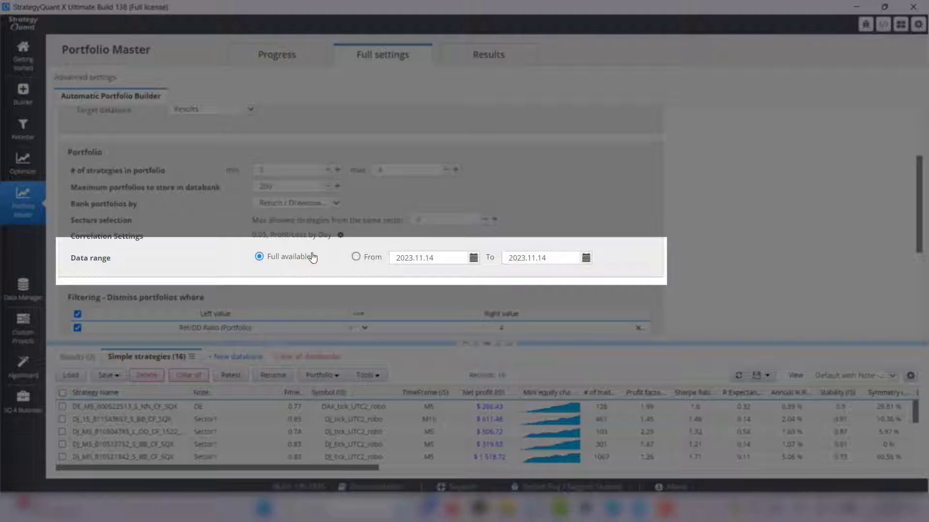
pyautogui.scroll(-1, 310, 246)
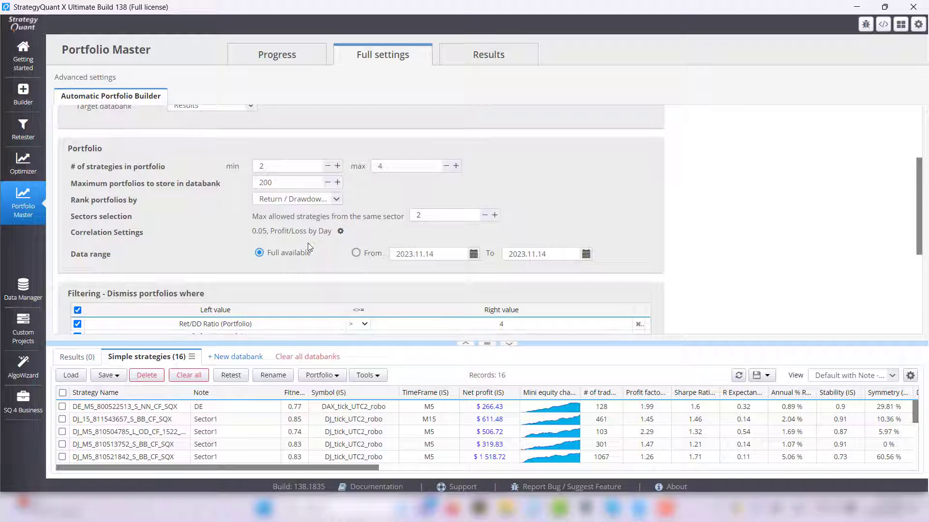
pyautogui.scroll(-5, 308, 247)
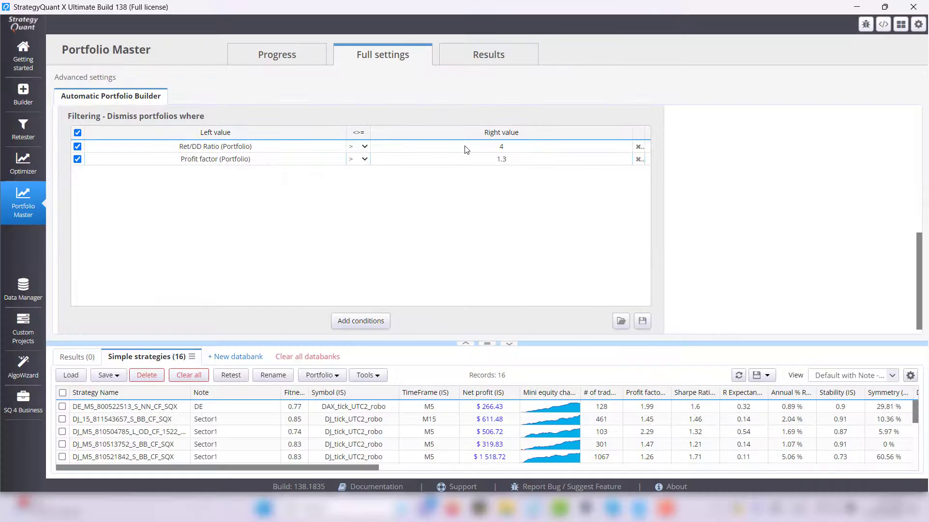
pyautogui.click(465, 147)
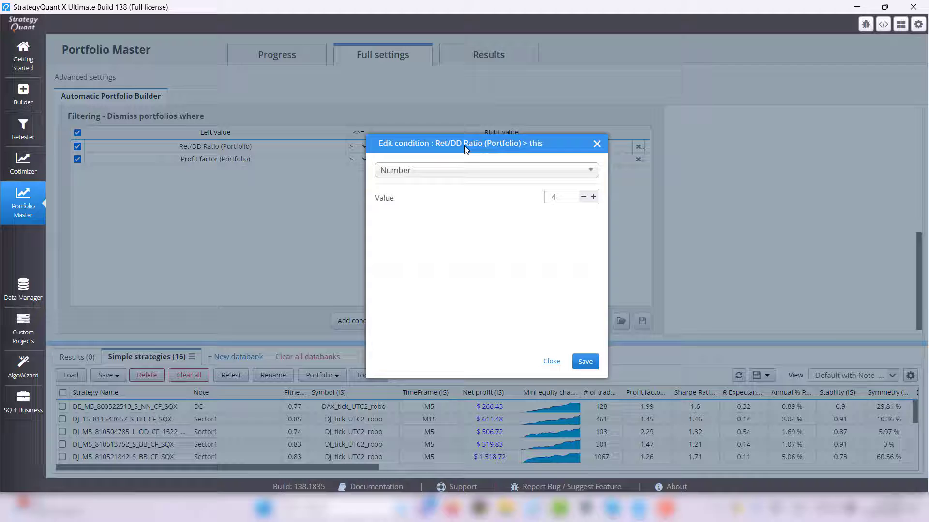
pyautogui.click(597, 144)
pyautogui.click(251, 146)
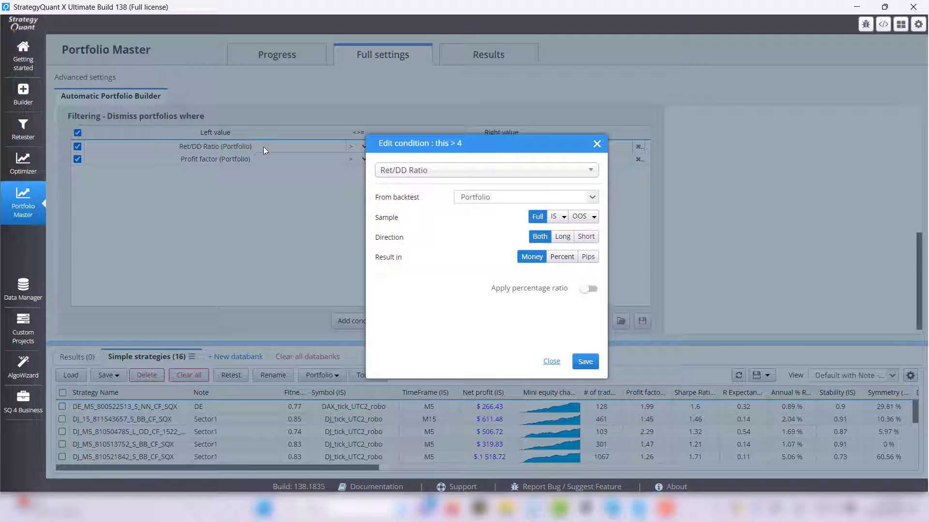
pyautogui.click(597, 144)
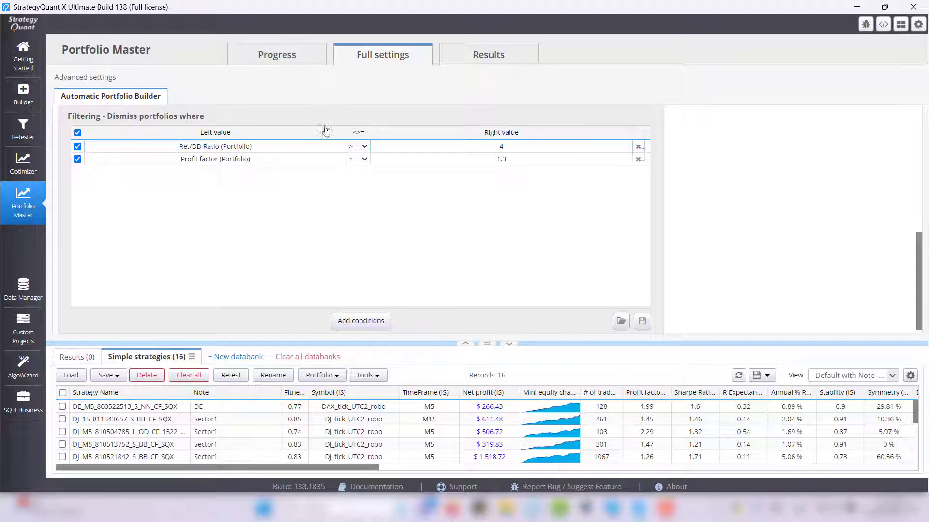
pyautogui.click(276, 55)
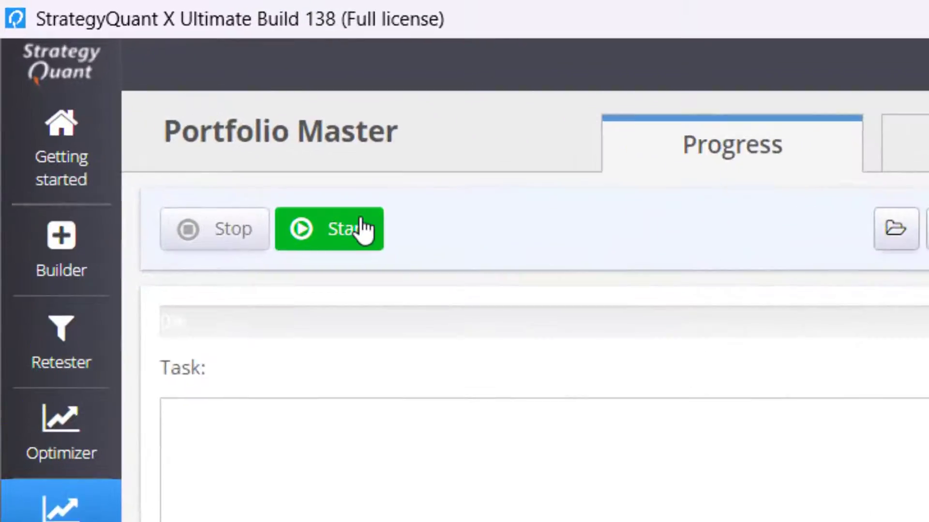
pyautogui.click(375, 239)
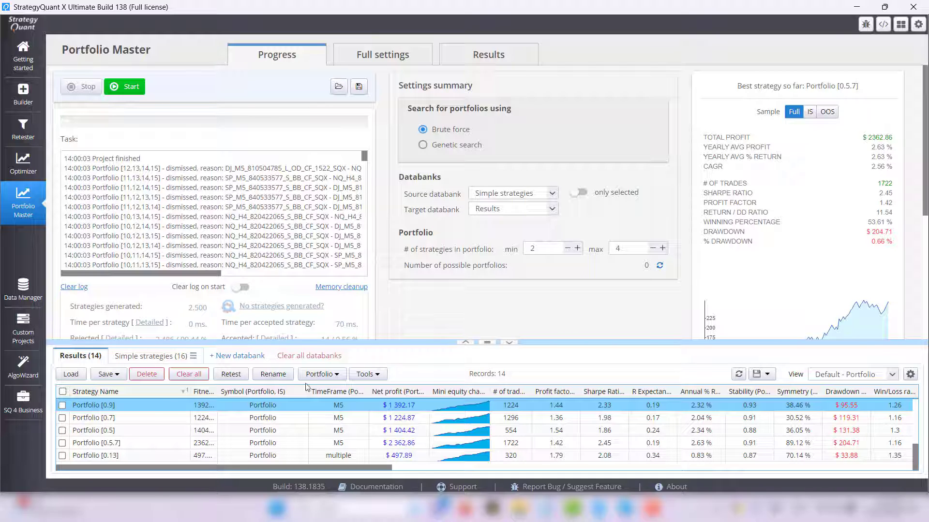
# Open Portfolio [0.9]'s details and review its list of trades and equity chart.
pyautogui.doubleClick(124, 406)
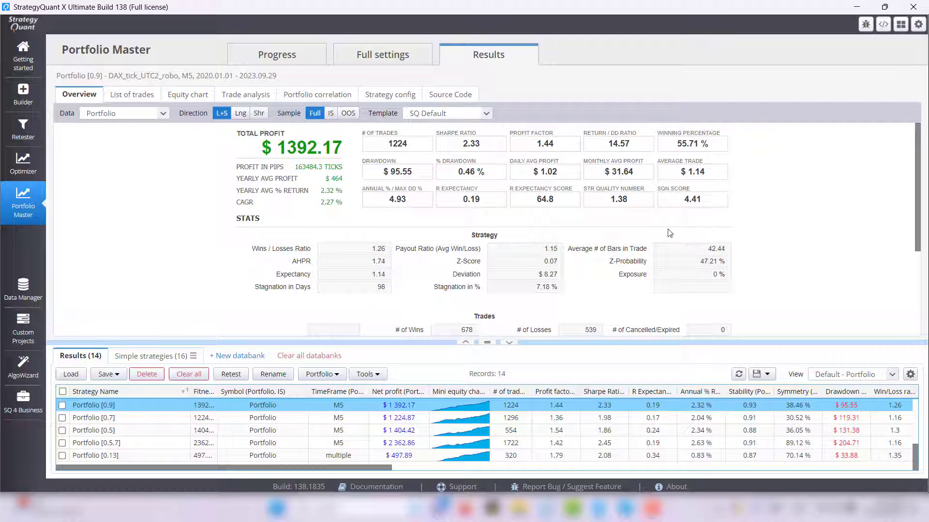
pyautogui.click(131, 95)
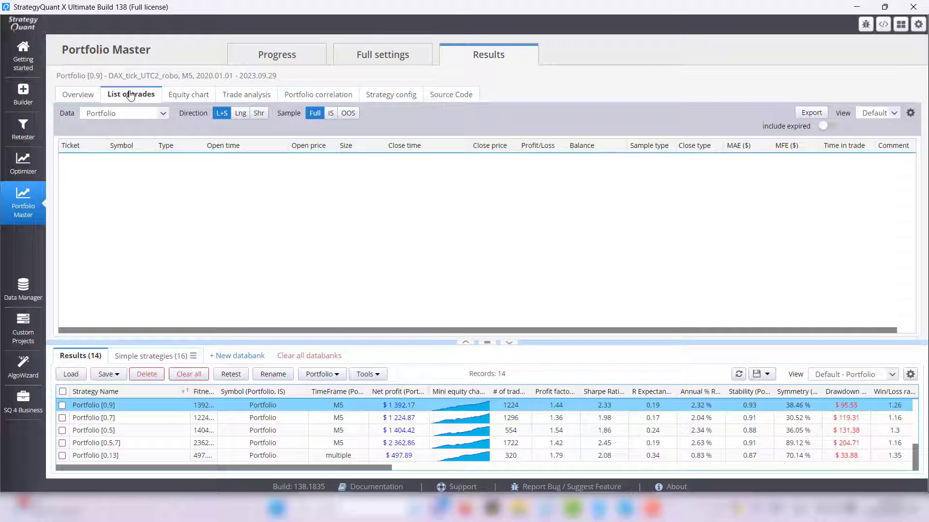
pyautogui.click(189, 96)
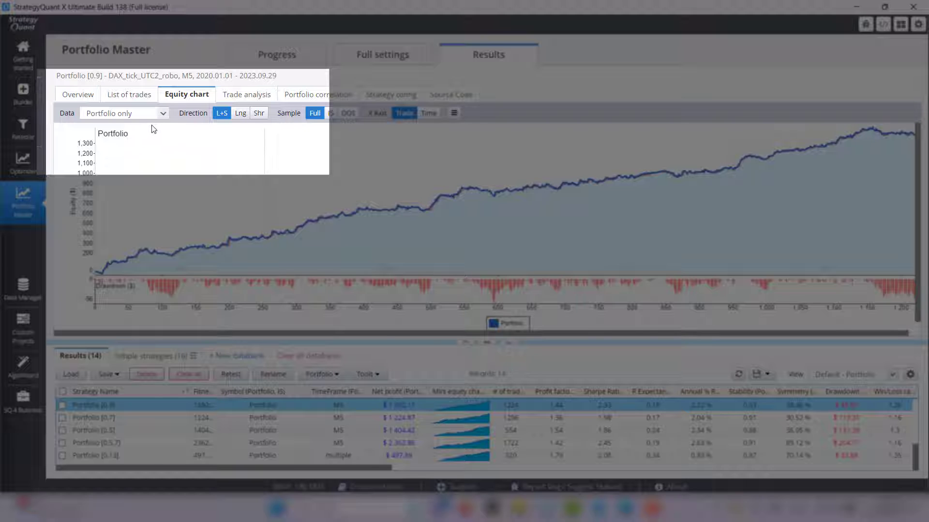
# Chart the DAX strategy, then the JP strategy, then the whole portfolio, and return to Progress.
pyautogui.click(163, 116)
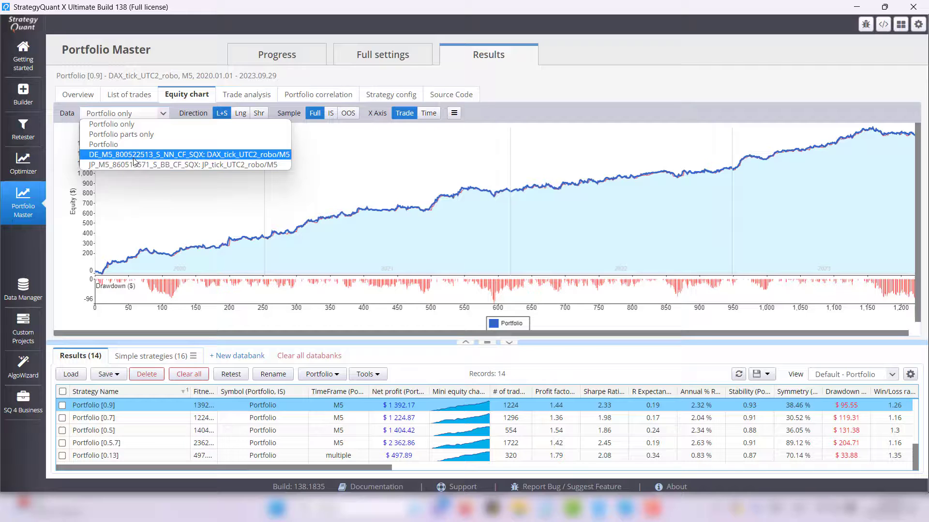
pyautogui.click(135, 155)
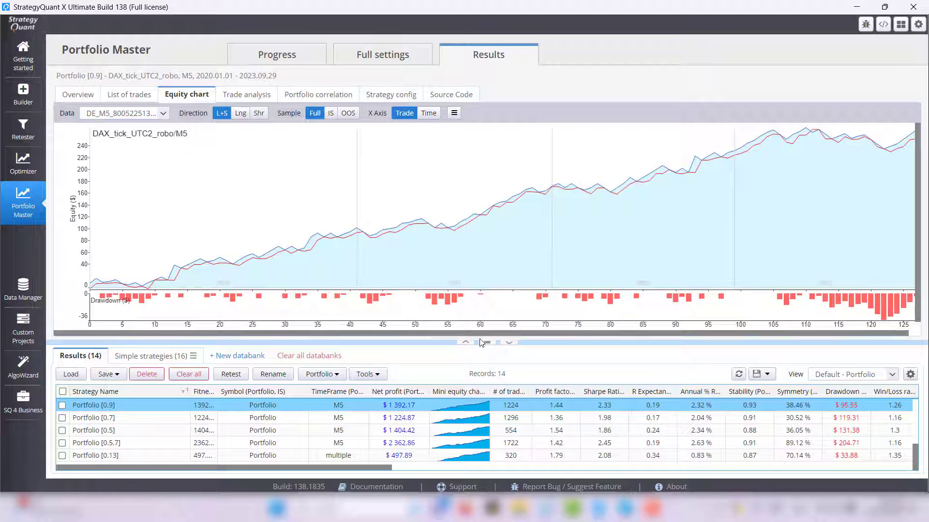
pyautogui.moveTo(489, 342); pyautogui.dragTo(491, 421)
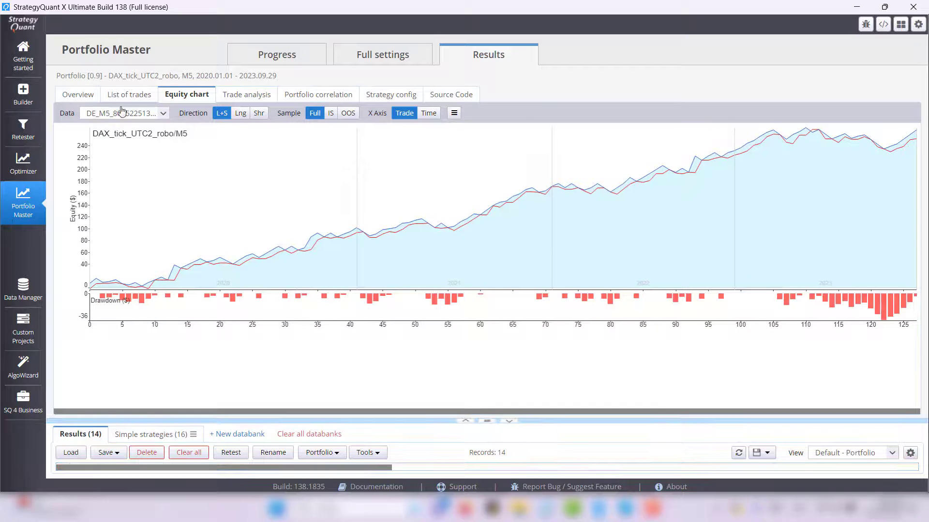
pyautogui.click(163, 115)
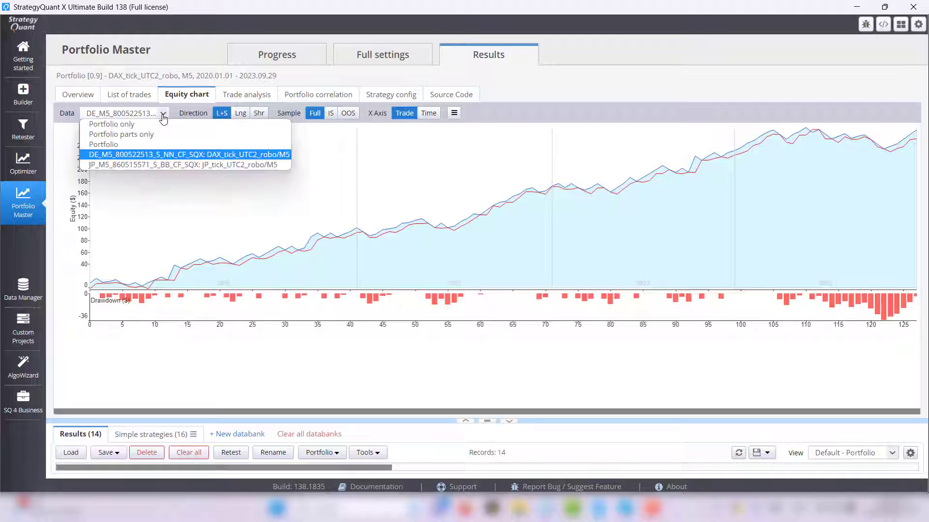
pyautogui.click(157, 164)
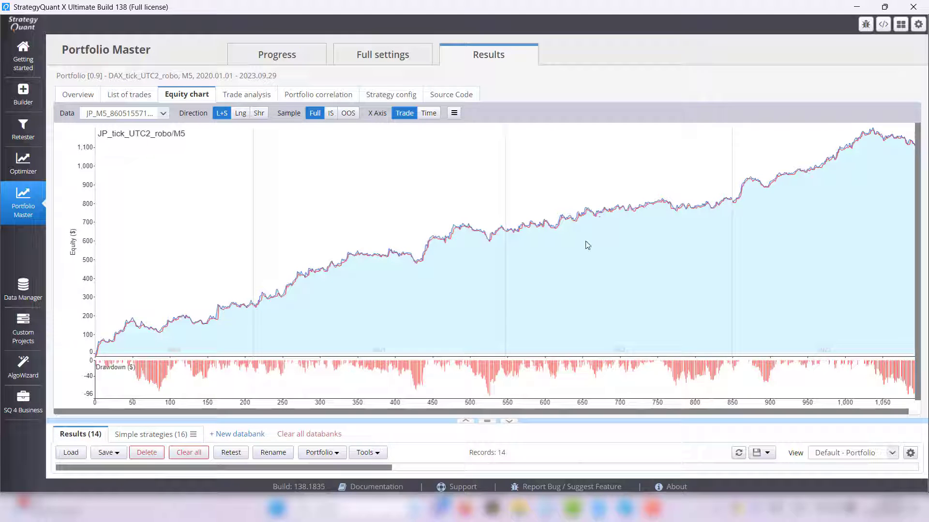
pyautogui.click(164, 114)
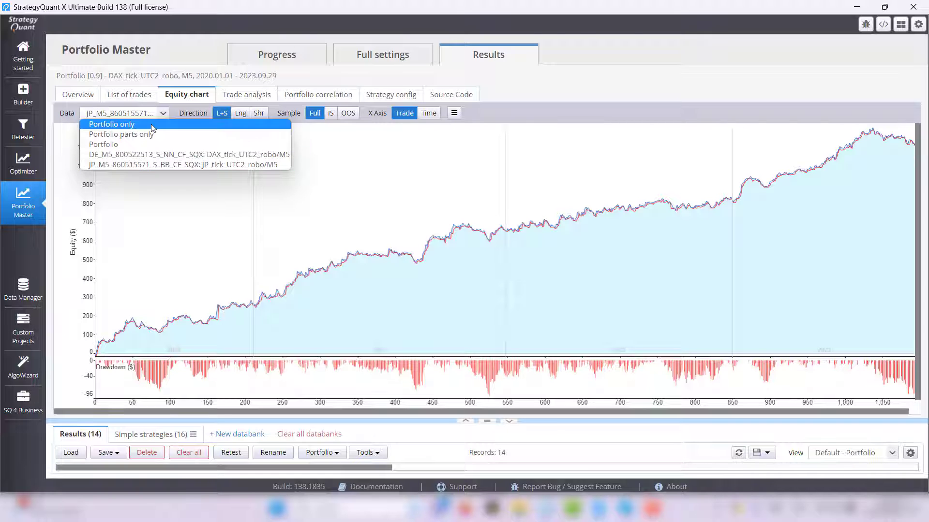
pyautogui.click(150, 124)
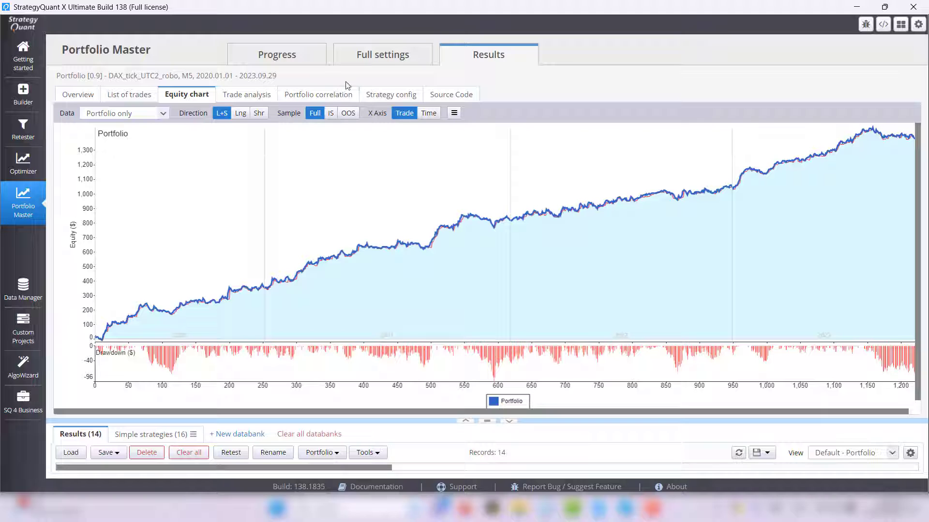
pyautogui.click(290, 57)
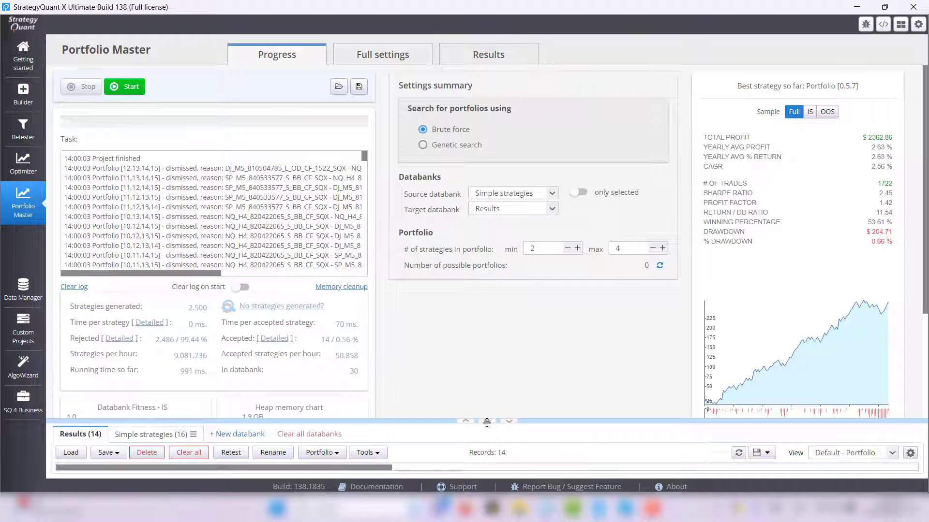
# Add a new empty databank named 'My final portfolio' beside Results.
pyautogui.moveTo(485, 419); pyautogui.dragTo(487, 341)
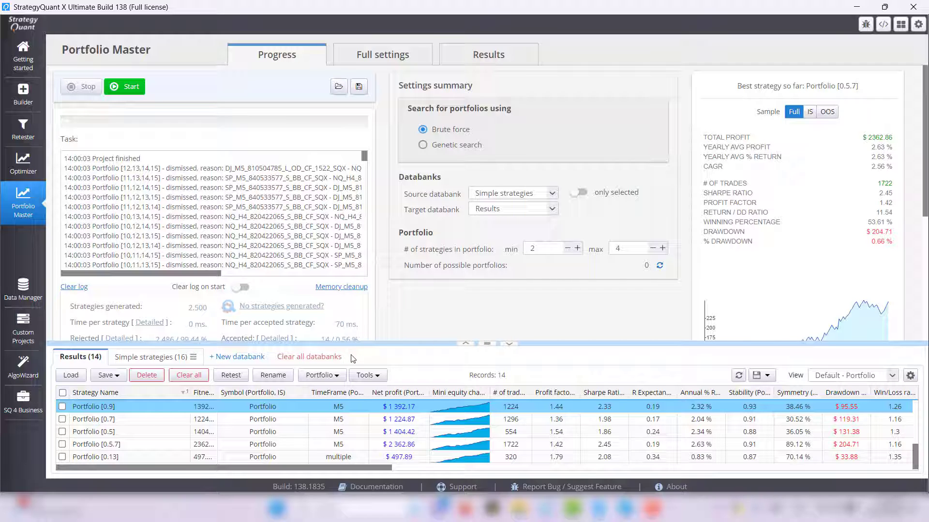
pyautogui.click(241, 358)
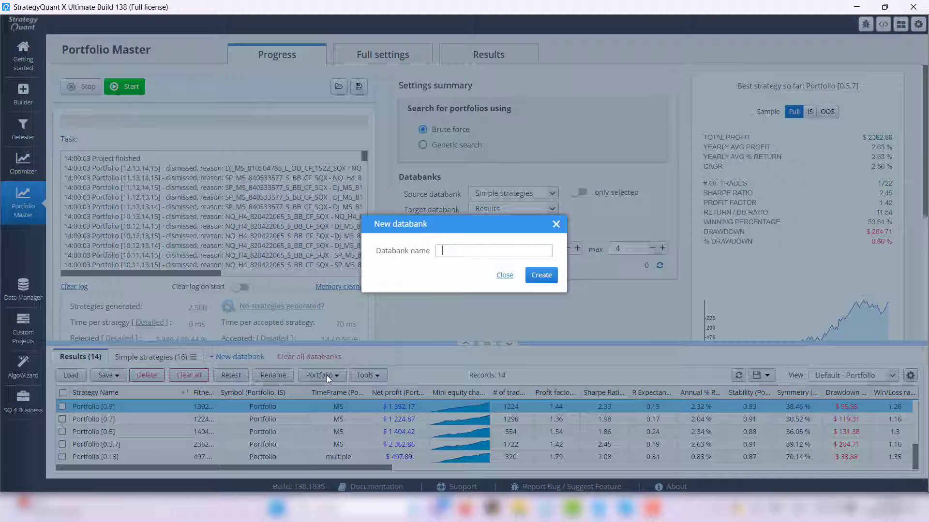
pyautogui.write('My final portfolio')
pyautogui.press('Return')
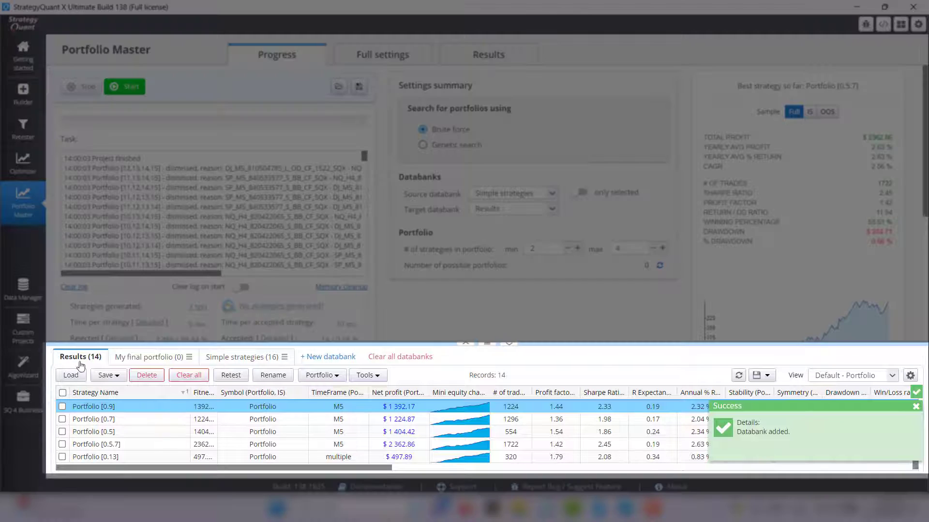
# Copy Portfolio [0.9] from the Results databank into the My final portfolio databank.
pyautogui.click(62, 407)
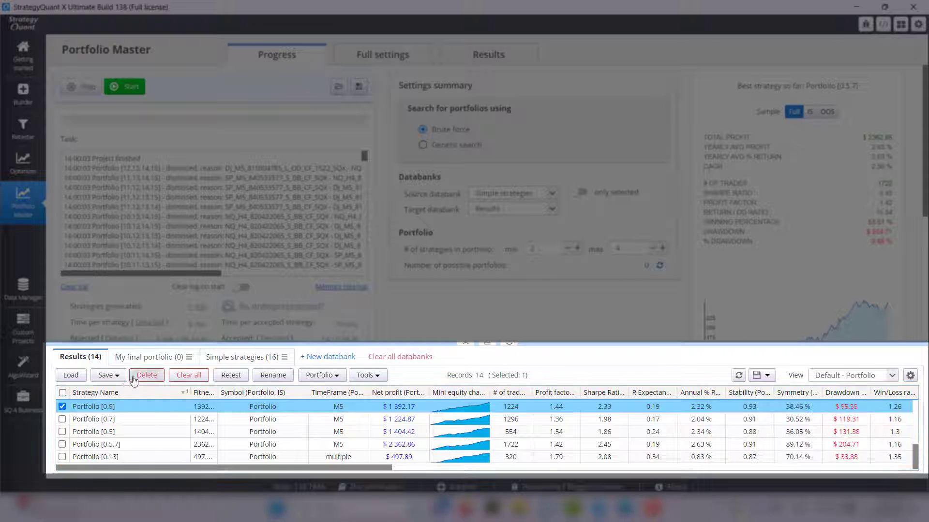
pyautogui.rightClick(116, 405)
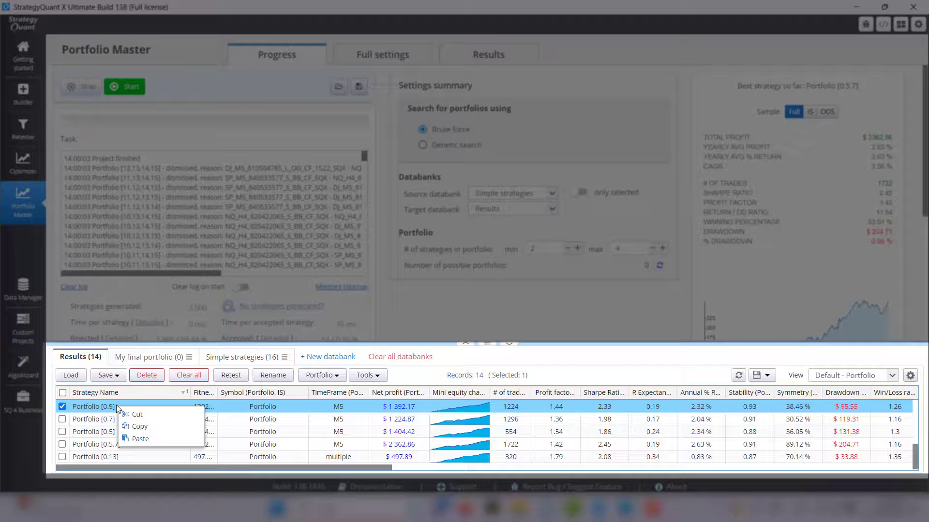
pyautogui.click(160, 358)
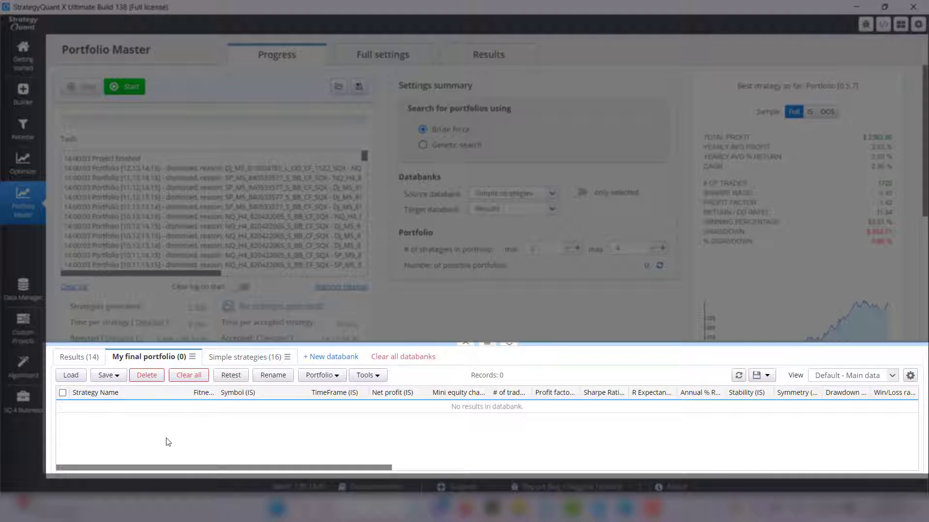
pyautogui.rightClick(162, 431)
pyautogui.click(180, 464)
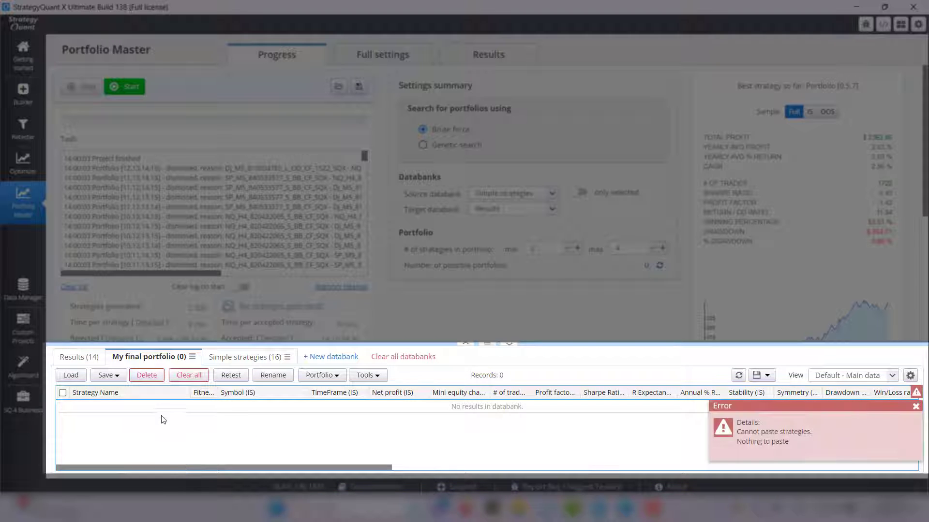
pyautogui.click(88, 356)
pyautogui.rightClick(116, 413)
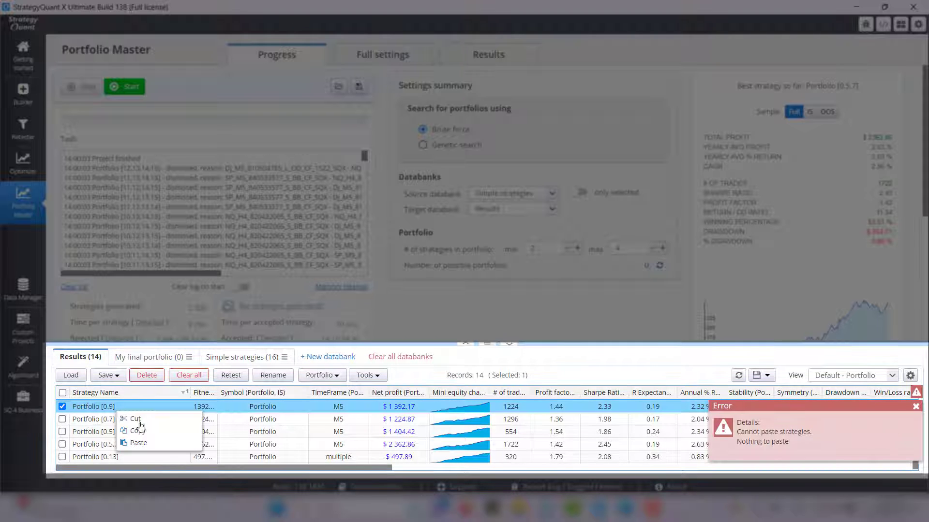
pyautogui.click(148, 434)
pyautogui.click(136, 359)
pyautogui.rightClick(144, 429)
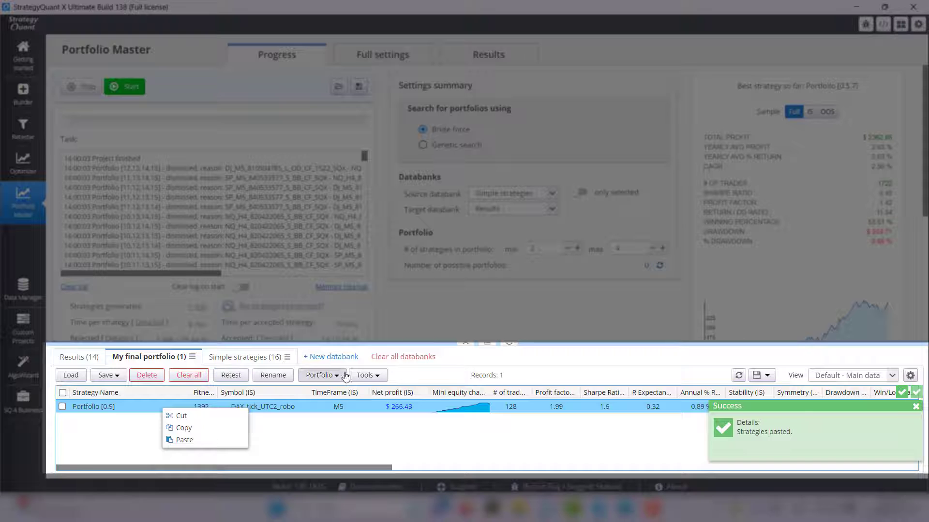
# Split Portfolio [0.9] into DE_M5_800522513_S_NN_CF_SQX and JP_M5_860515571_S_BB_CF_SQX, then review each equity chart.
pyautogui.click(333, 376)
pyautogui.click(338, 406)
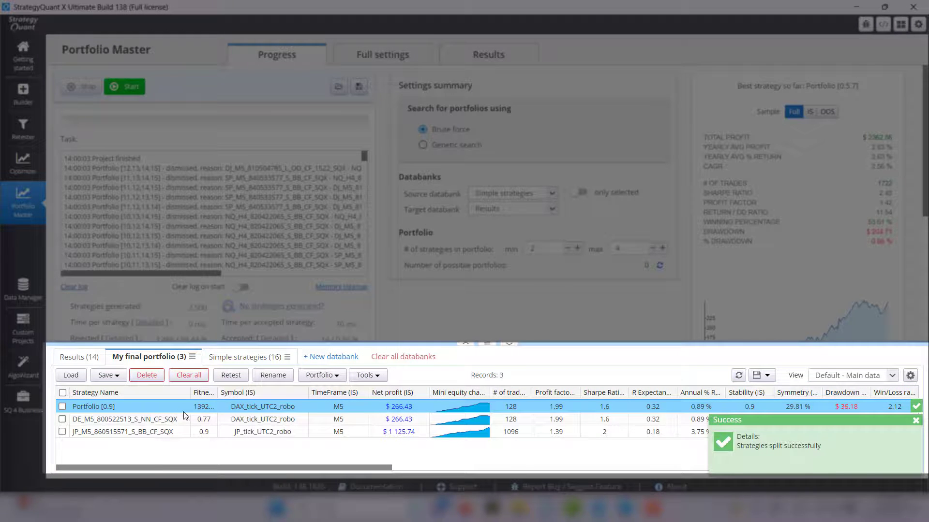
pyautogui.doubleClick(167, 408)
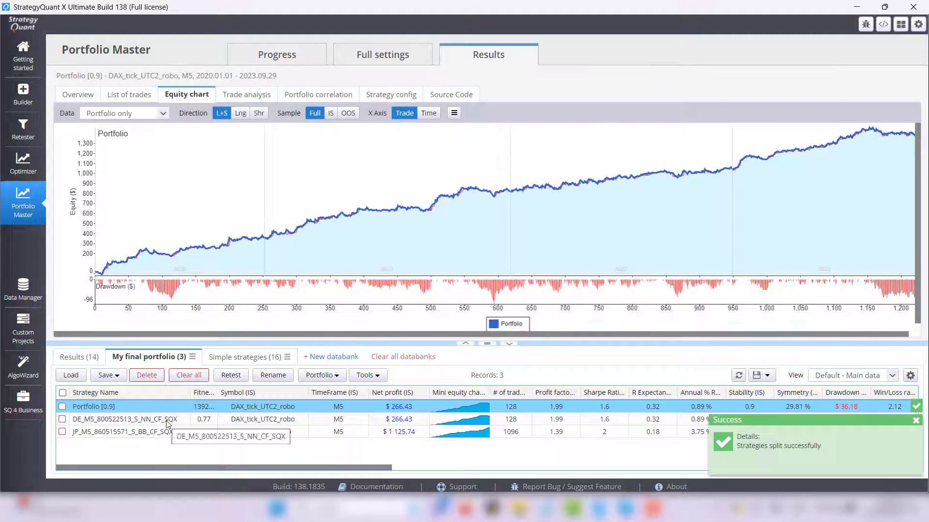
pyautogui.click(167, 419)
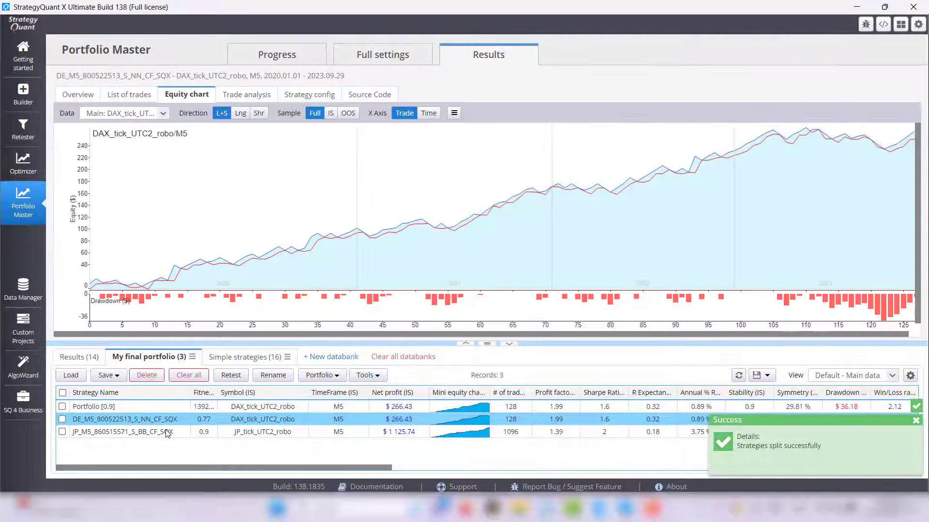
pyautogui.click(166, 432)
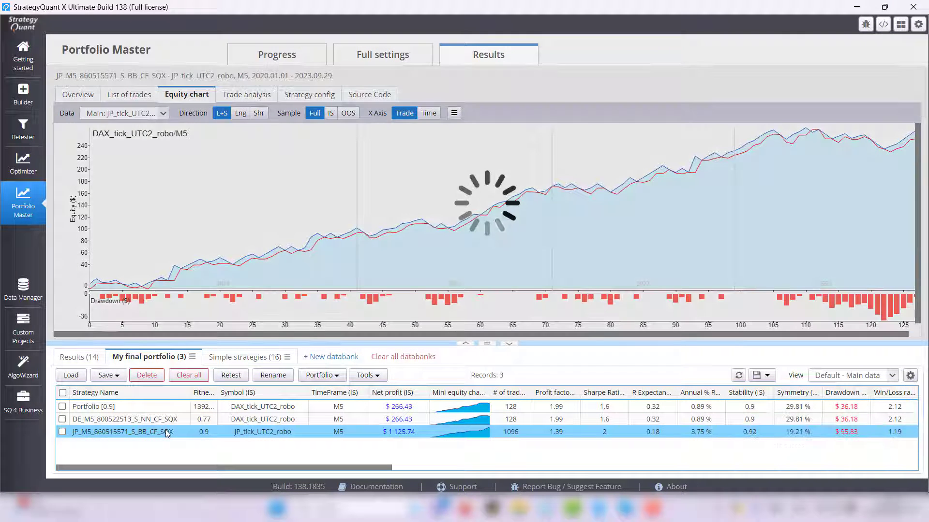